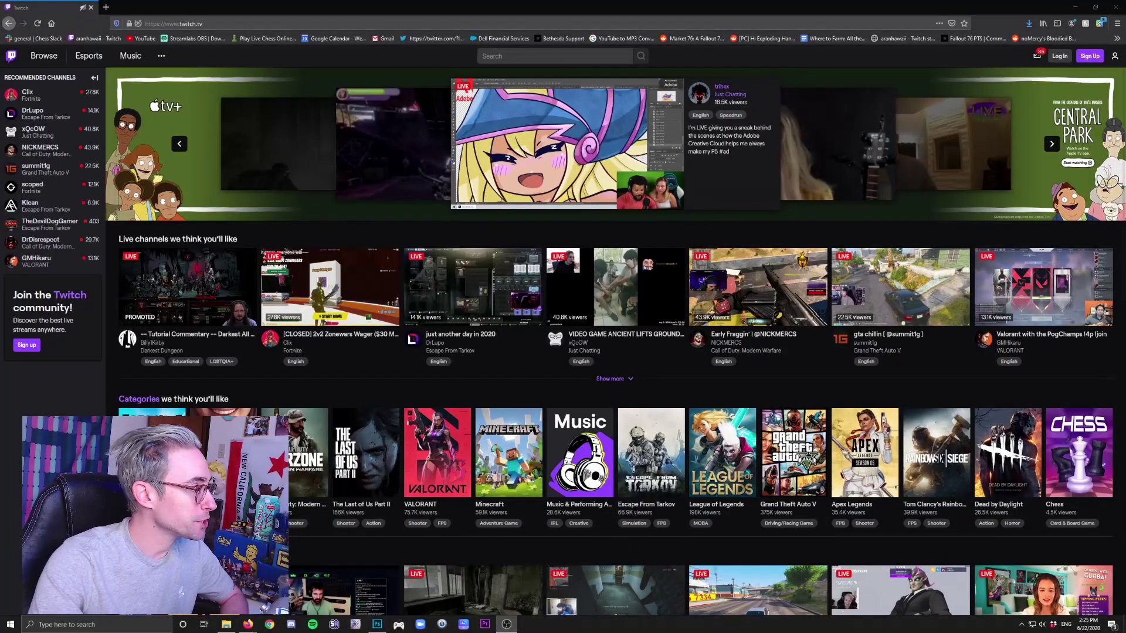
Open the sign-up form on twitch.tv and enter bestofjapan as the username.
{"action": "left_click", "coordinate": [440, 24]}
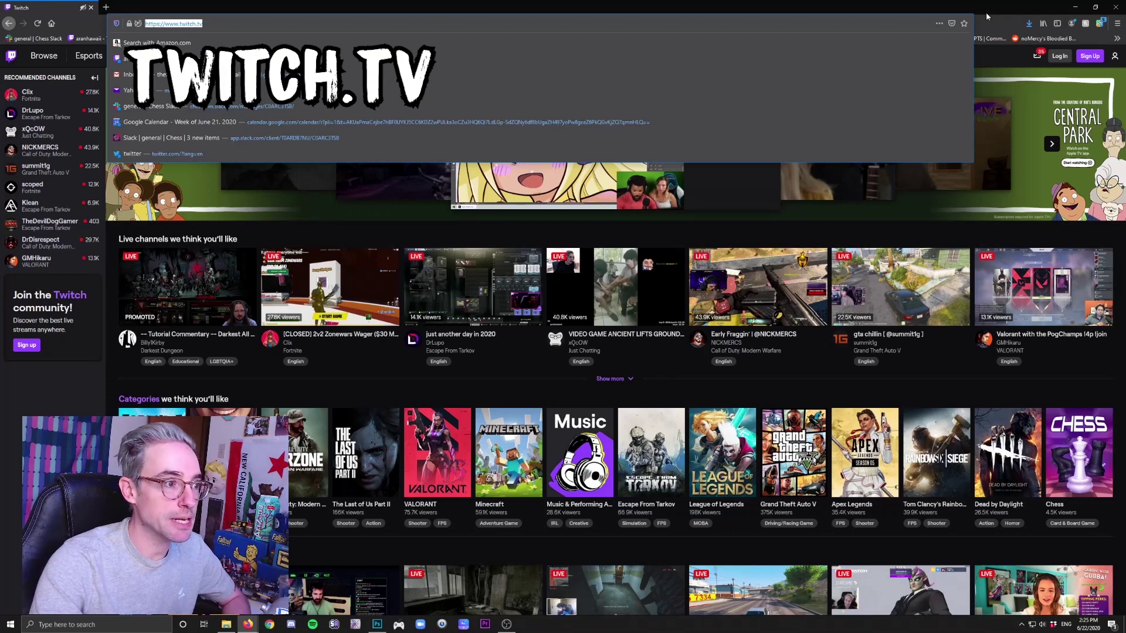
{"action": "left_click", "coordinate": [1088, 57]}
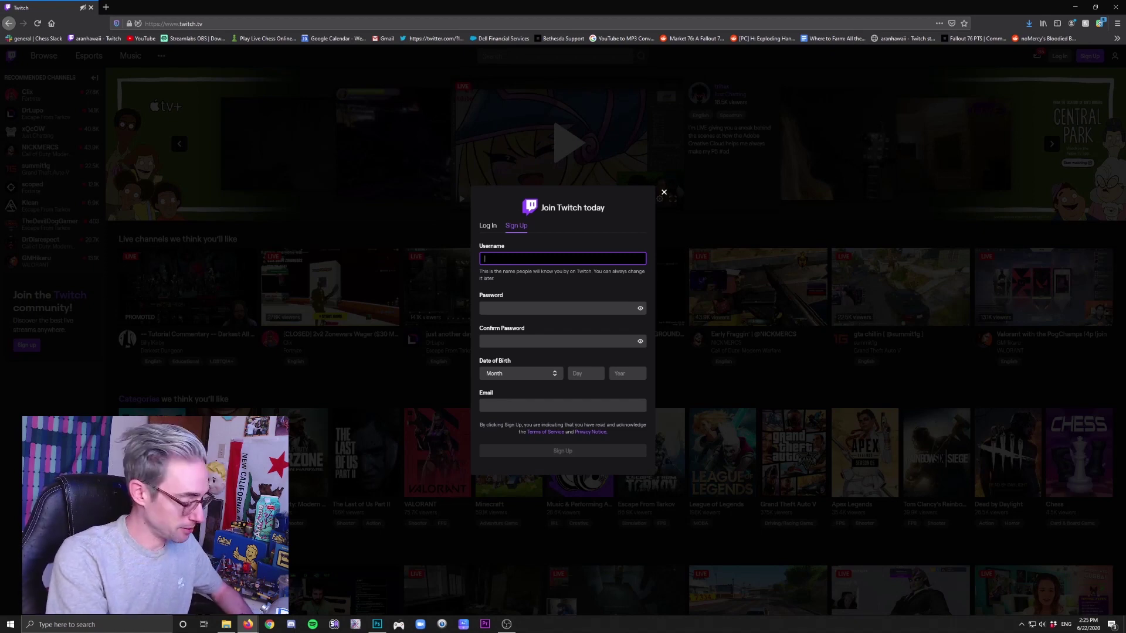
{"action": "type", "text": "bestofja"}
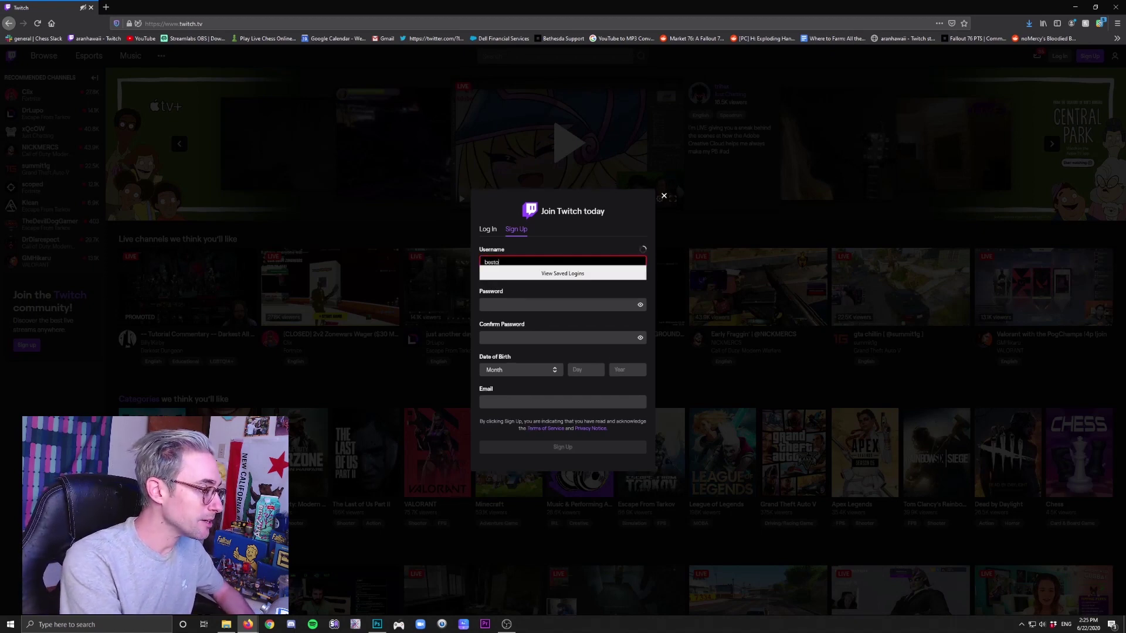
{"action": "type", "text": "pan"}
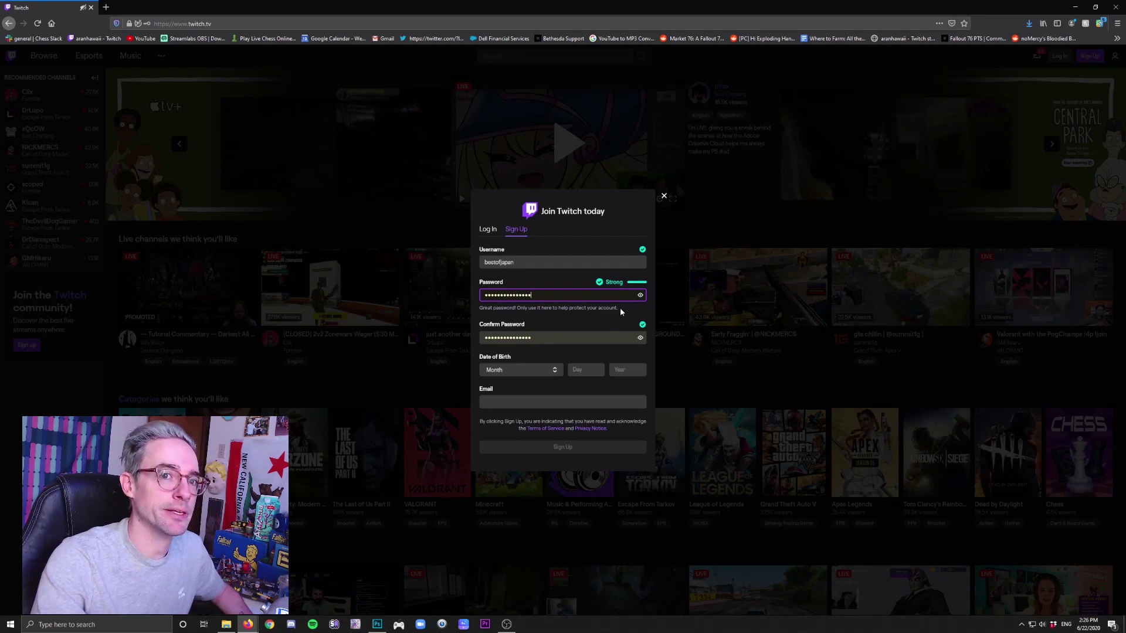
Select the month of the date of birth in the sign-up form.
{"action": "key", "text": "Tab"}
{"action": "key", "text": "Tab"}
{"action": "key", "text": "Tab"}
{"action": "key", "text": "Tab"}
{"action": "key", "text": "m"}
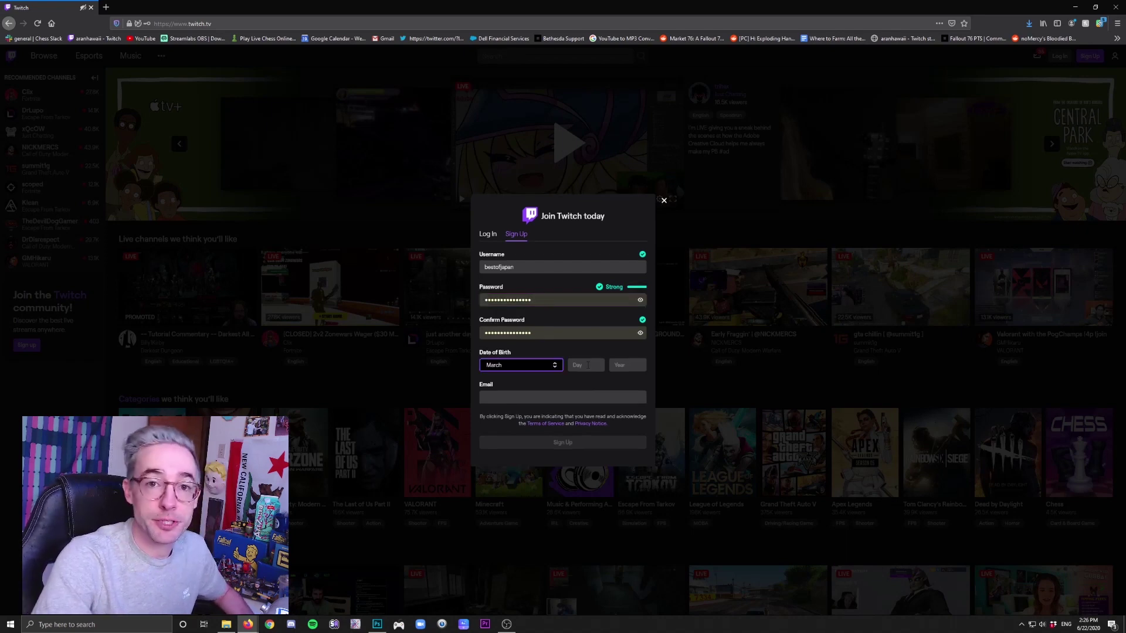
{"action": "key", "text": "Tab"}
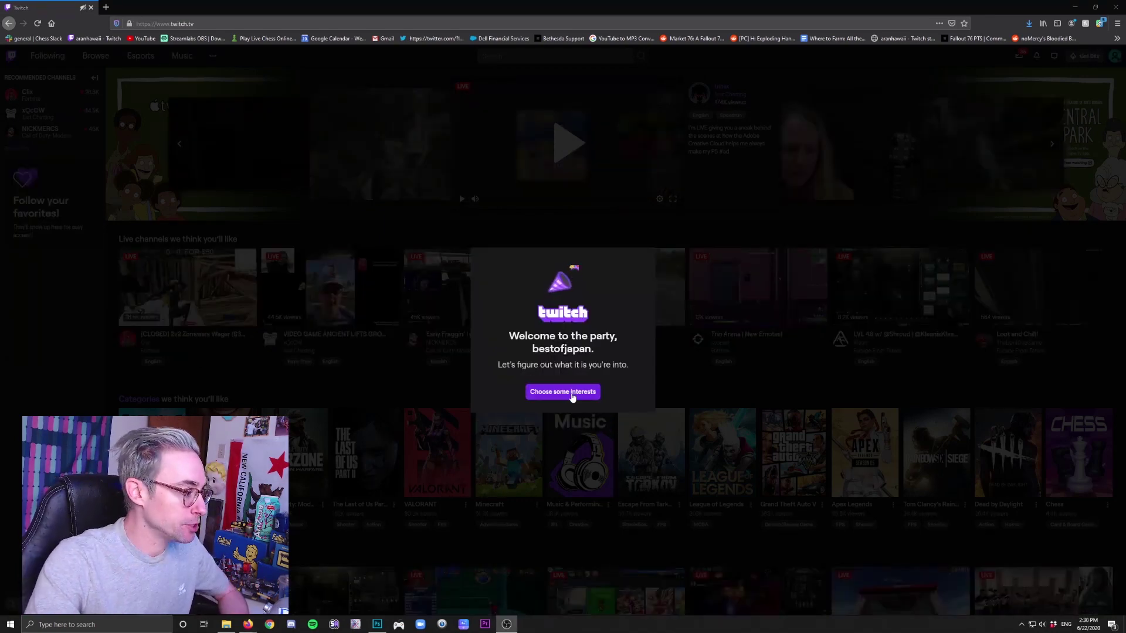
Choose Just Chatting as an interest for the new account and finish the welcome questions.
{"action": "left_click", "coordinate": [574, 393]}
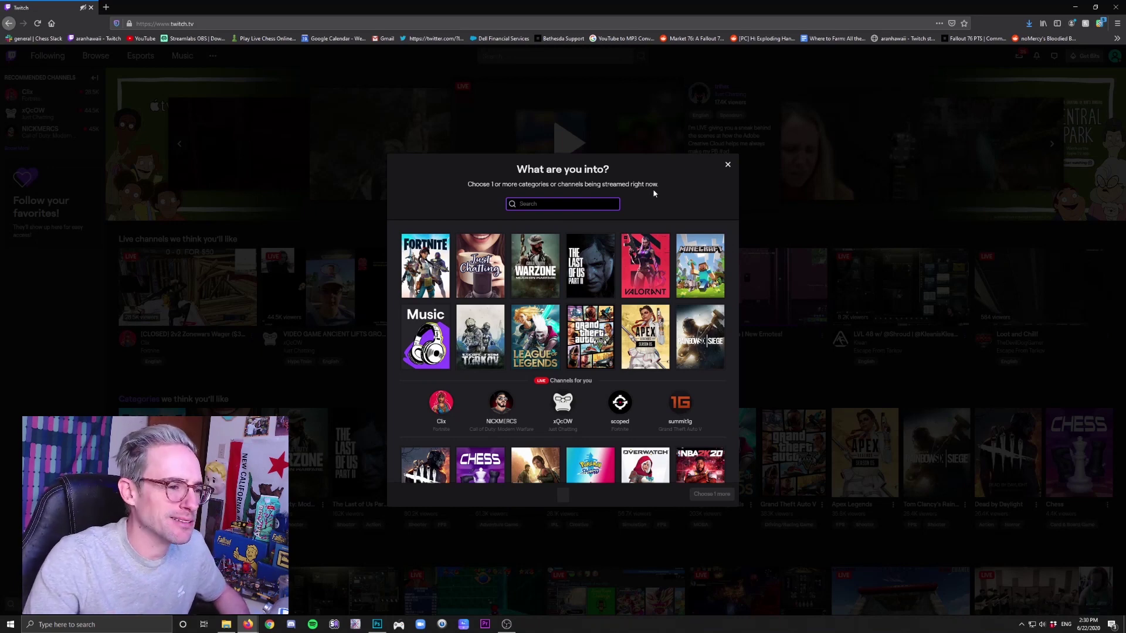
{"action": "left_click", "coordinate": [494, 249]}
{"action": "left_click", "coordinate": [723, 494]}
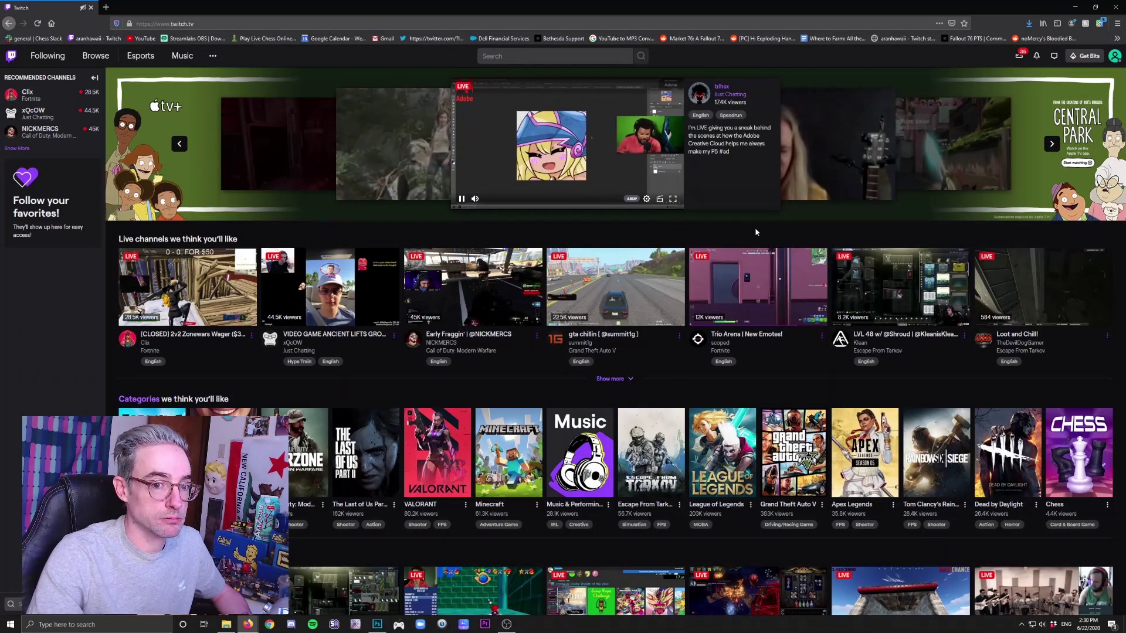
View the new account's own channel page.
{"action": "left_click", "coordinate": [1114, 58]}
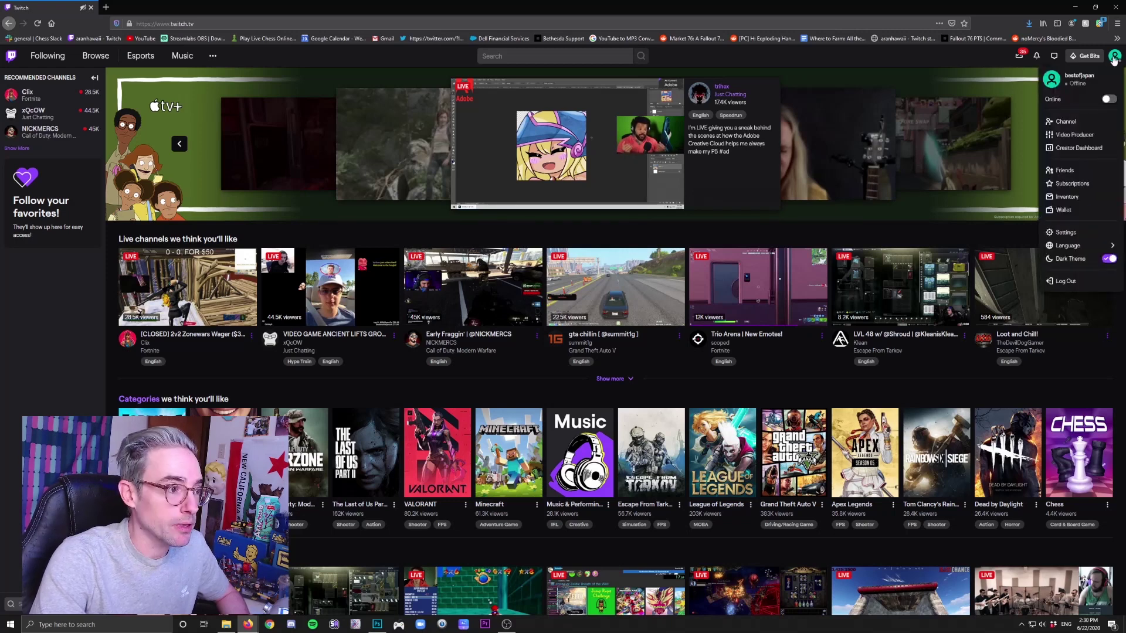
{"action": "left_click", "coordinate": [1065, 121]}
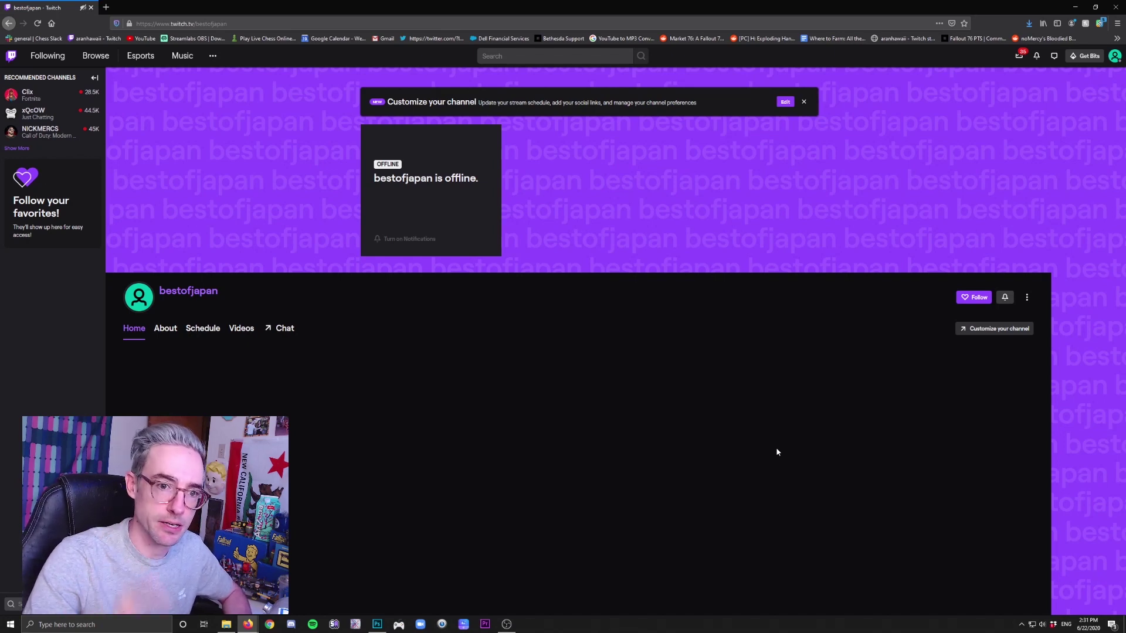
Open the Creator Dashboard, get past its welcome screen and go to the Stream Manager.
{"action": "left_click", "coordinate": [1115, 57]}
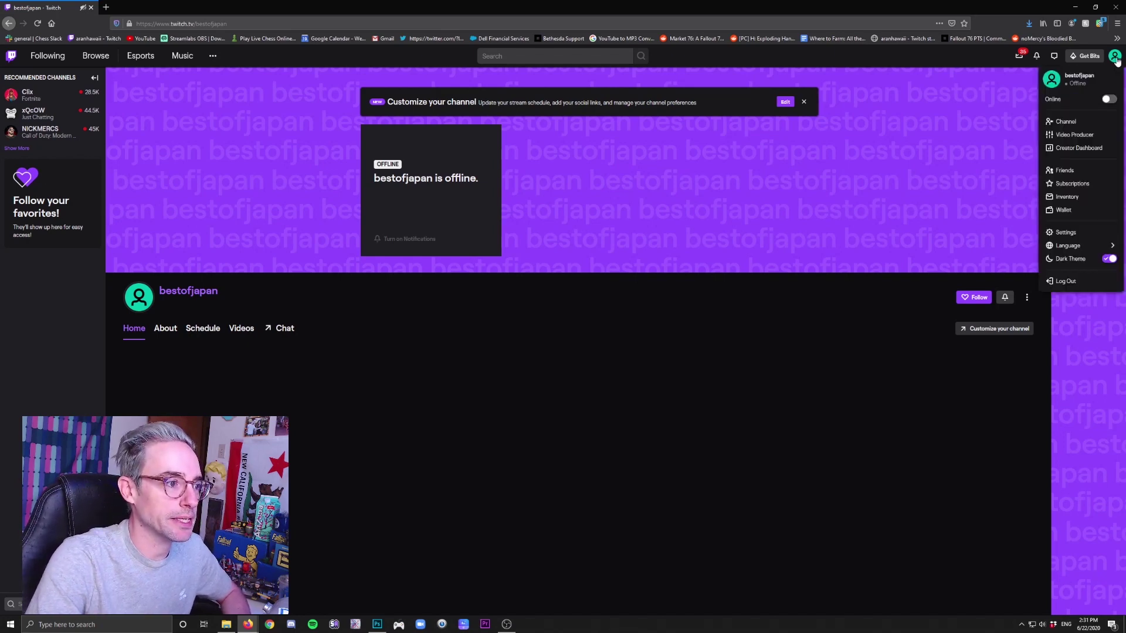
{"action": "left_click", "coordinate": [1093, 153]}
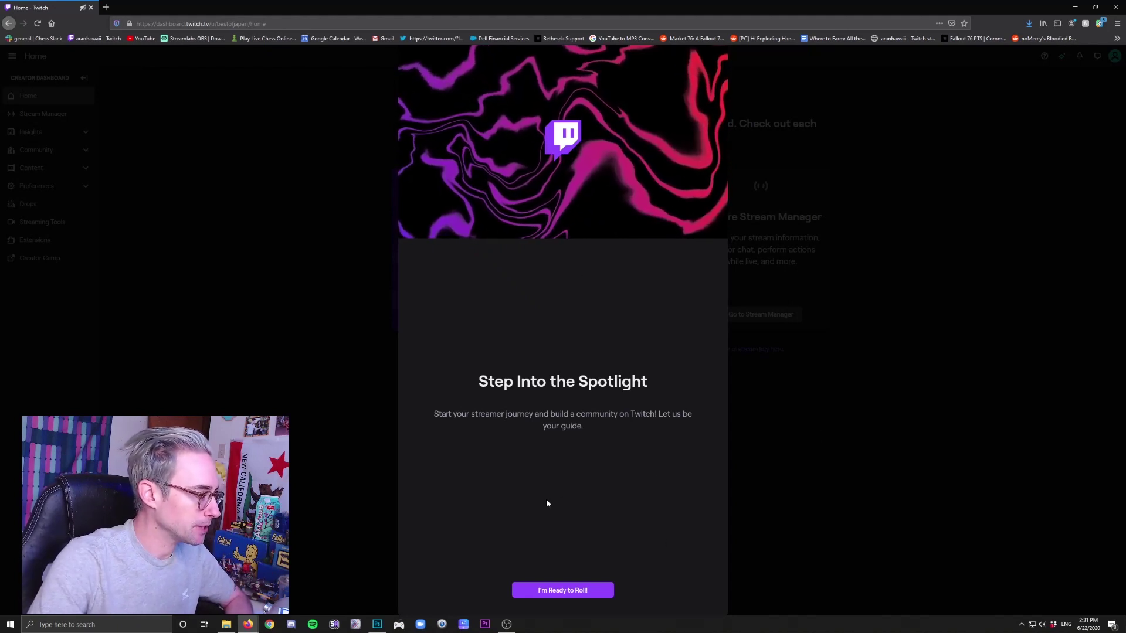
{"action": "left_click", "coordinate": [579, 592]}
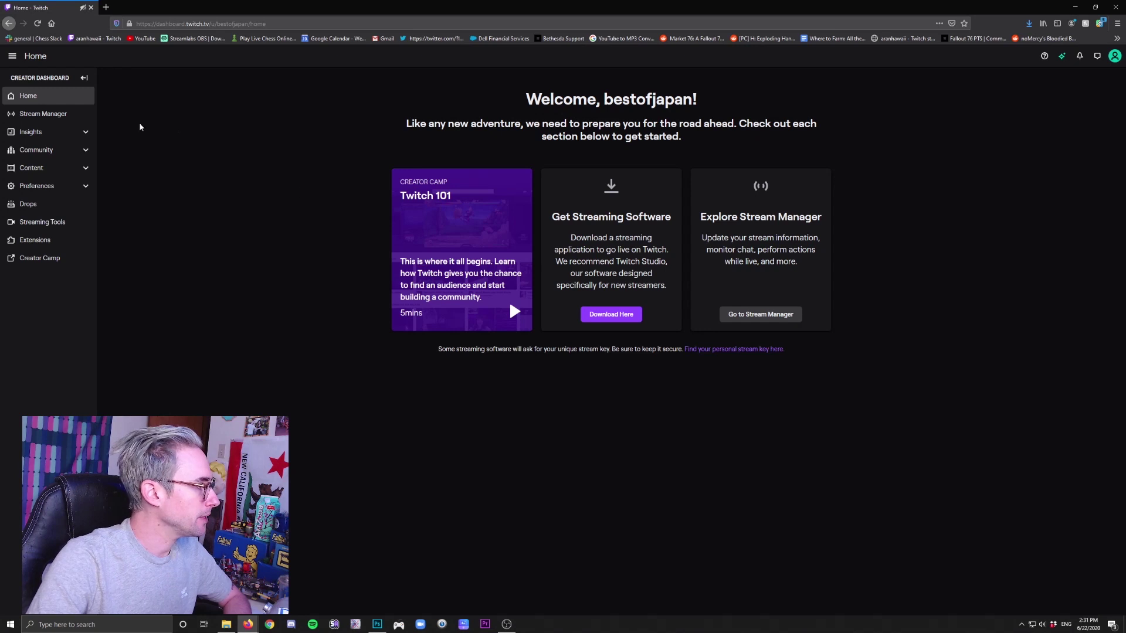
{"action": "left_click", "coordinate": [51, 113]}
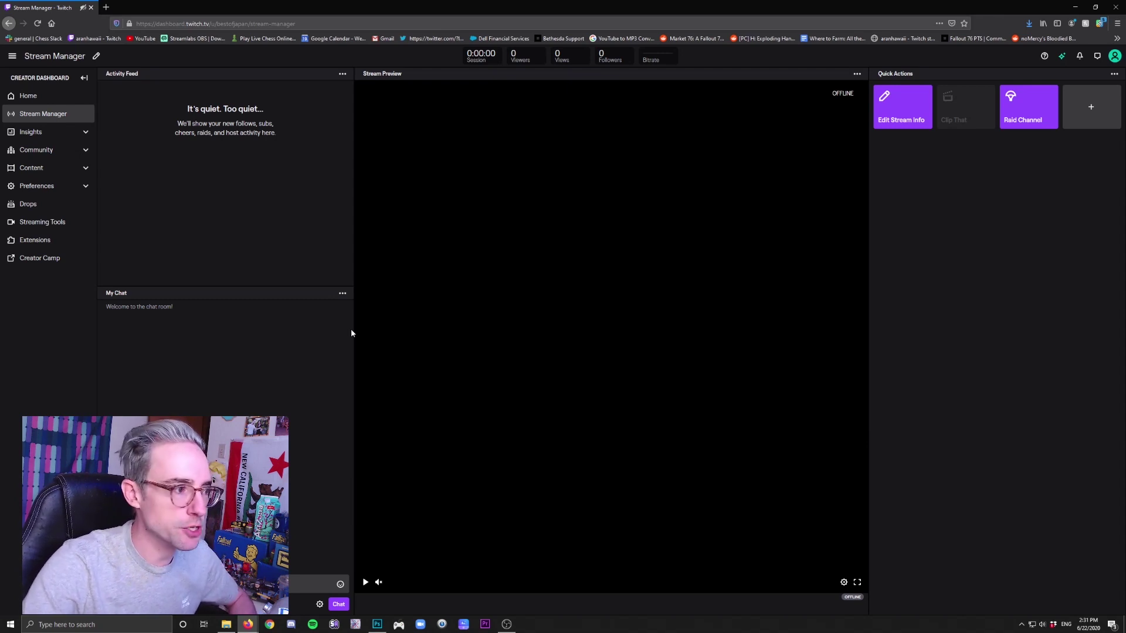
Set the stream info to the title "My first stream ever!" with the category Just Chatting, and save it.
{"action": "left_click", "coordinate": [916, 128]}
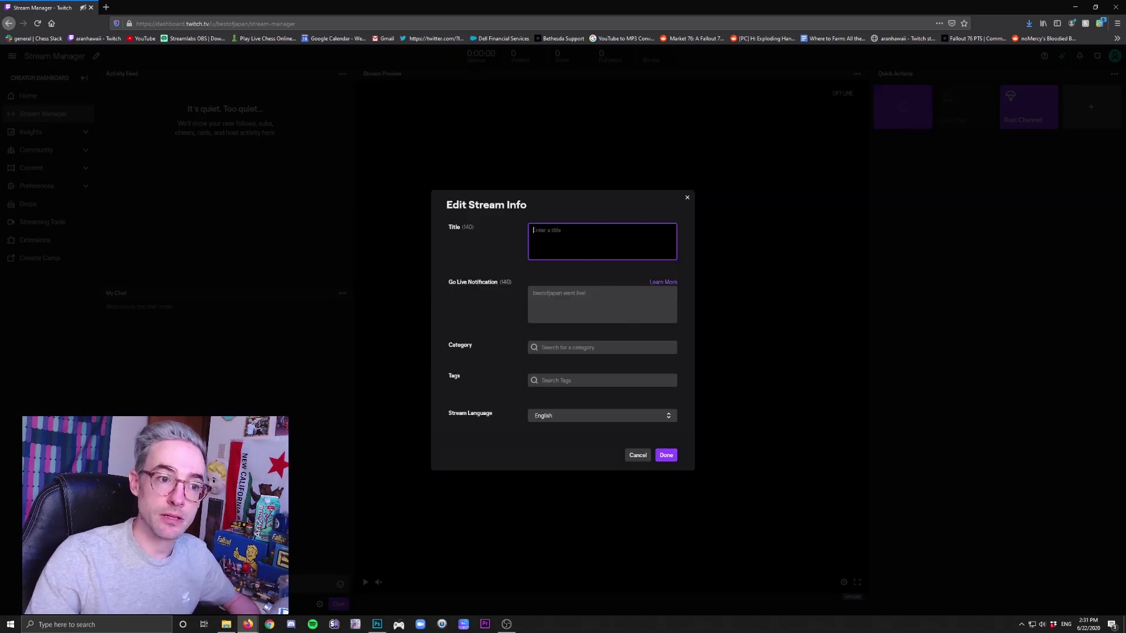
{"action": "type", "text": "My "}
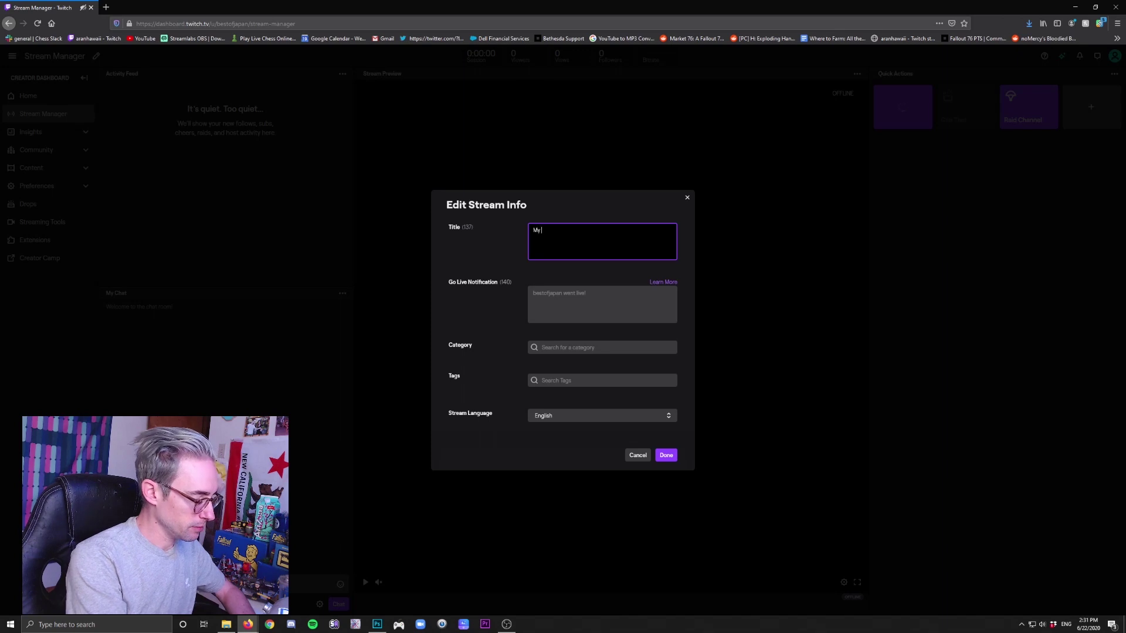
{"action": "type", "text": "first stream ever!"}
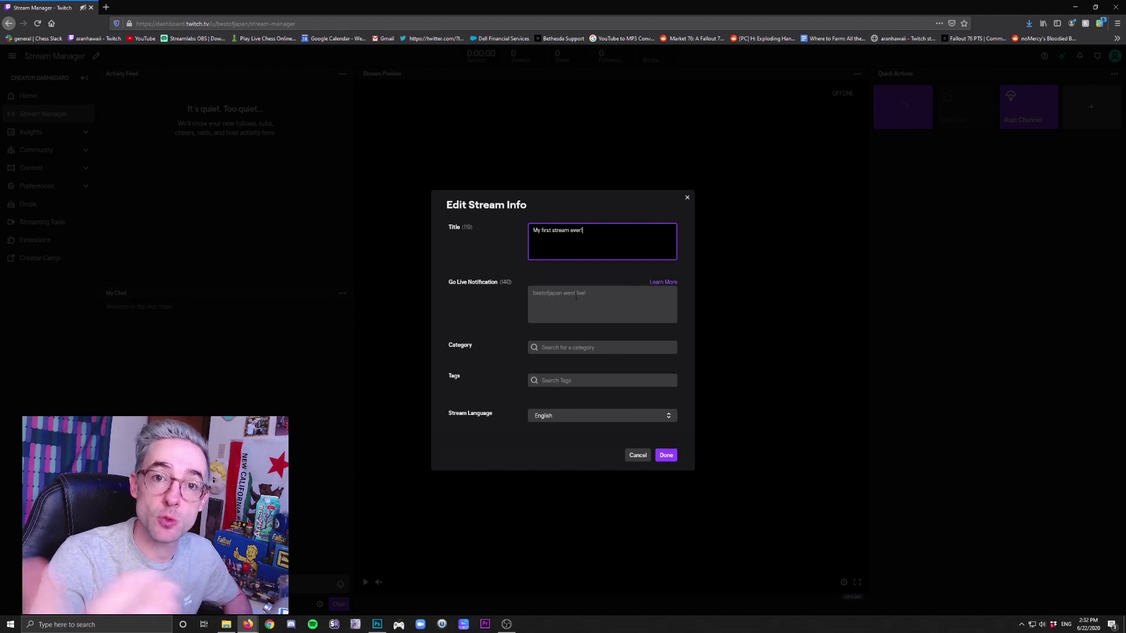
{"action": "left_click", "coordinate": [585, 348]}
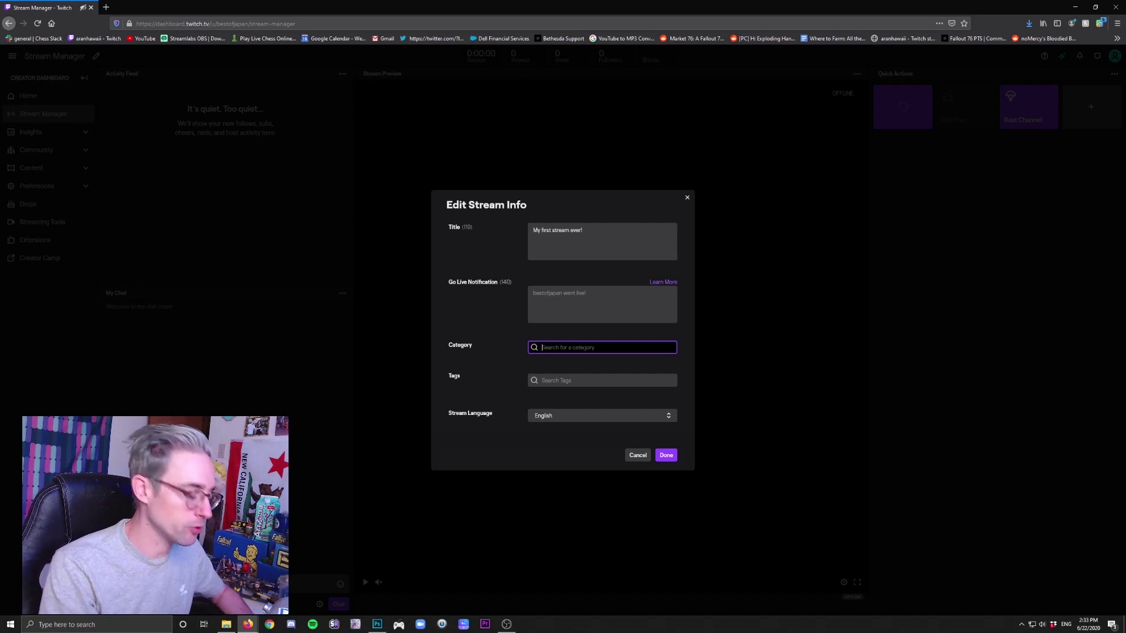
{"action": "type", "text": "just ch"}
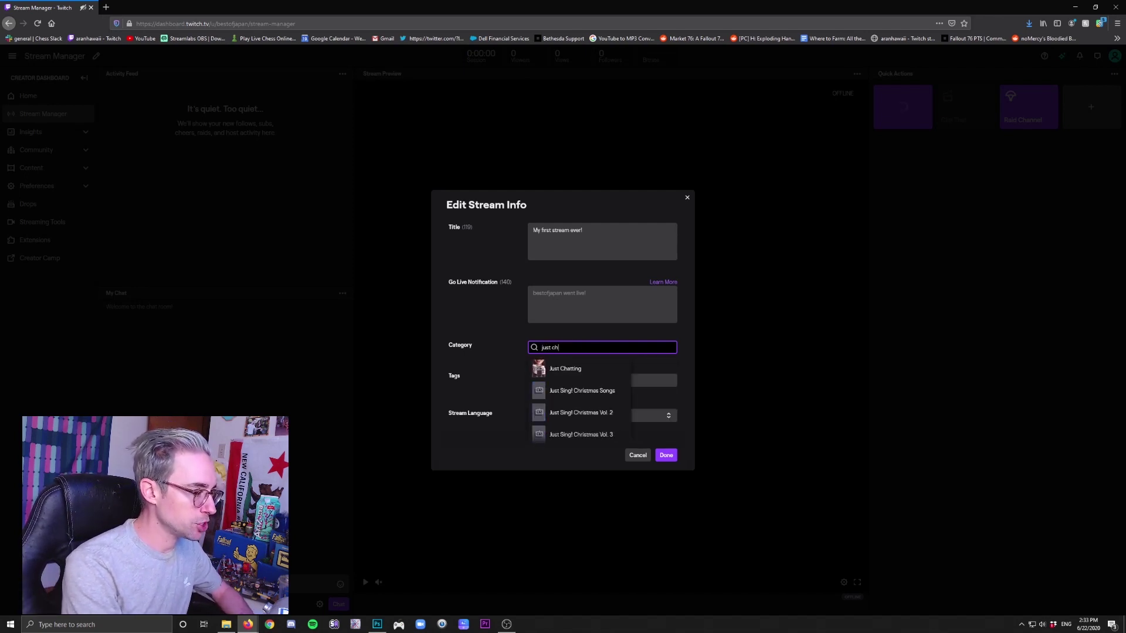
{"action": "left_click", "coordinate": [579, 368]}
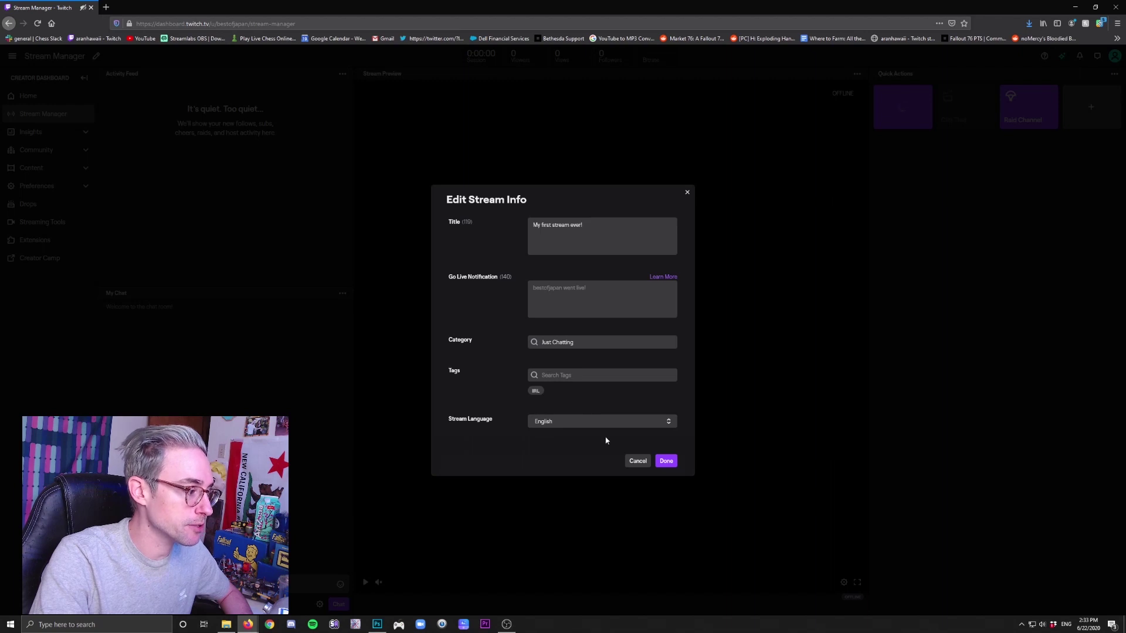
{"action": "left_click", "coordinate": [666, 461]}
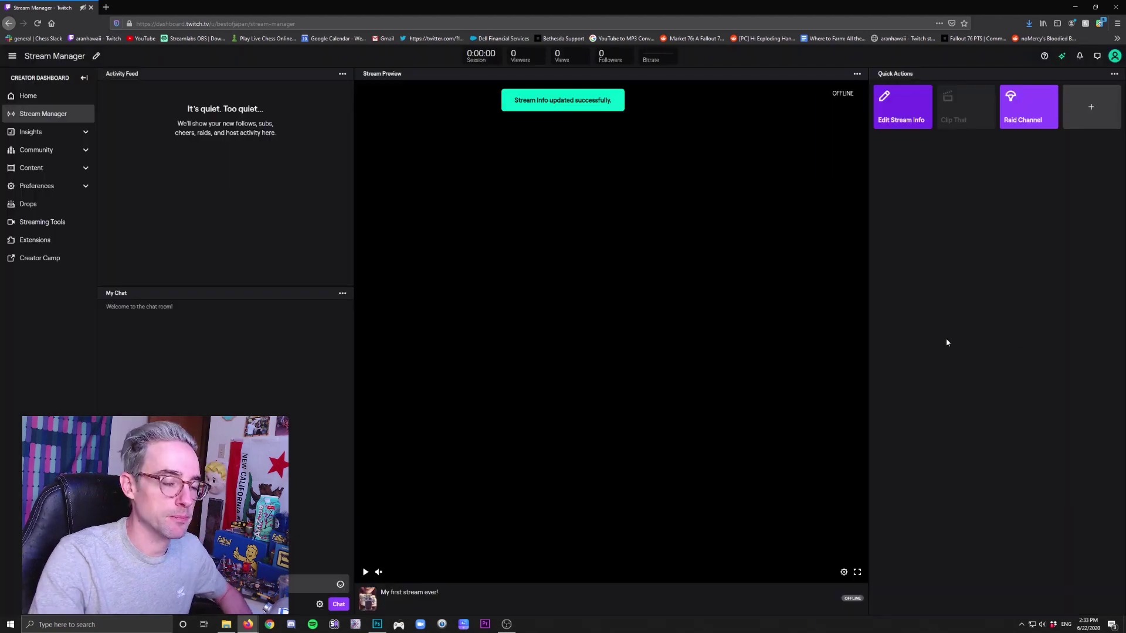
Open the channel preferences in the Creator Dashboard.
{"action": "left_click", "coordinate": [66, 189]}
{"action": "left_click", "coordinate": [46, 208]}
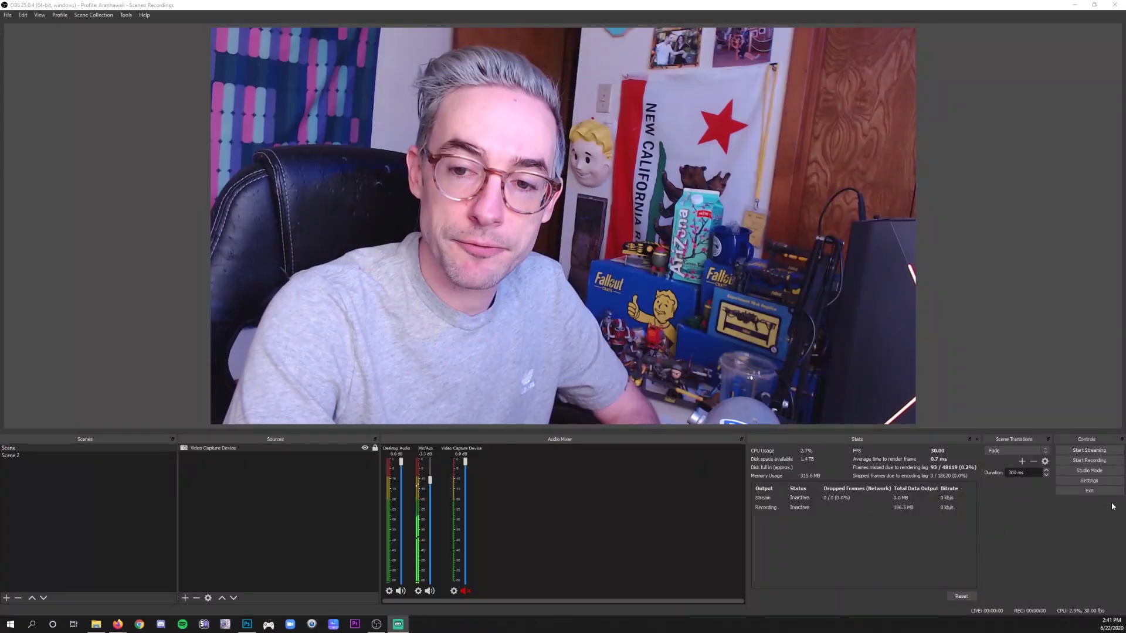
In OBS, set the streaming service to Twitch with the pasted stream key, and open the account connection window.
{"action": "left_click", "coordinate": [1090, 482]}
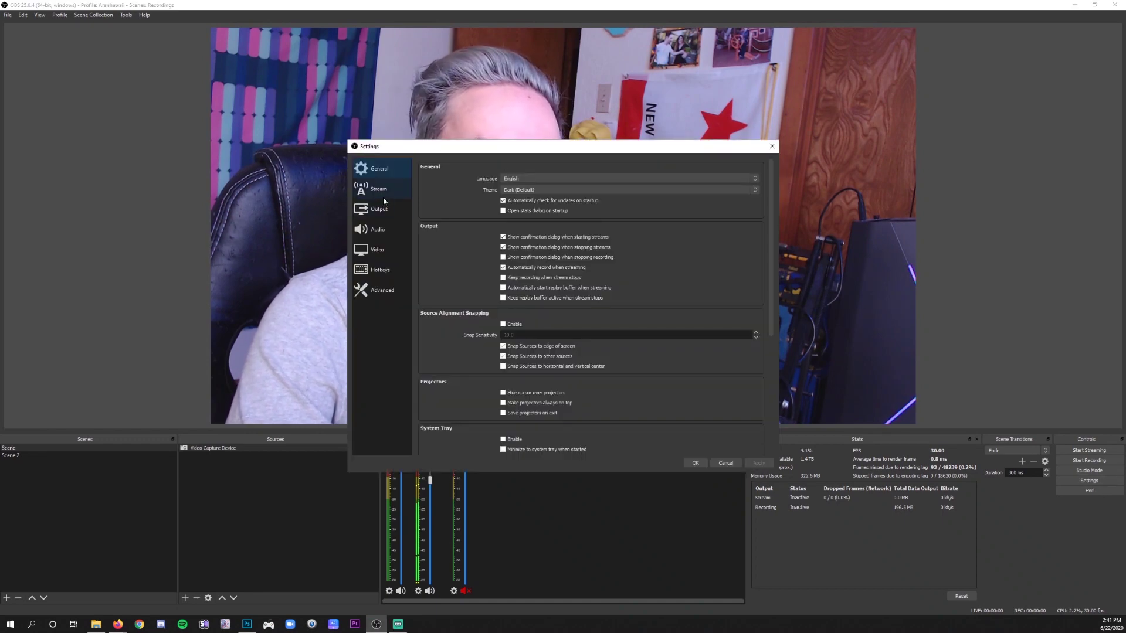
{"action": "left_click", "coordinate": [379, 190]}
{"action": "left_click", "coordinate": [515, 170]}
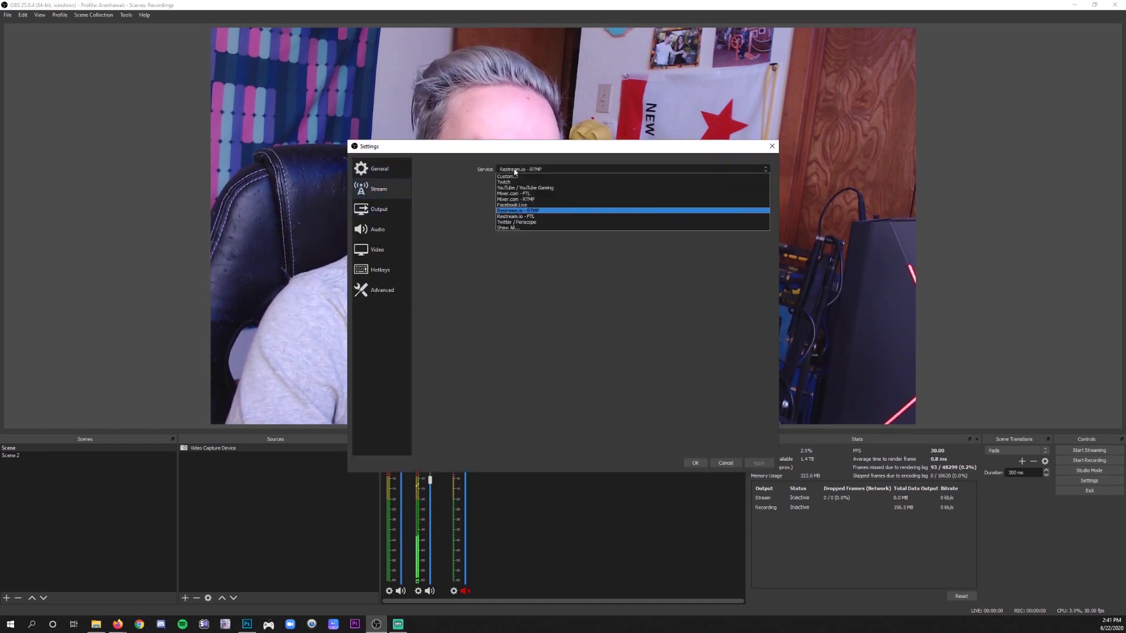
{"action": "left_click", "coordinate": [520, 182]}
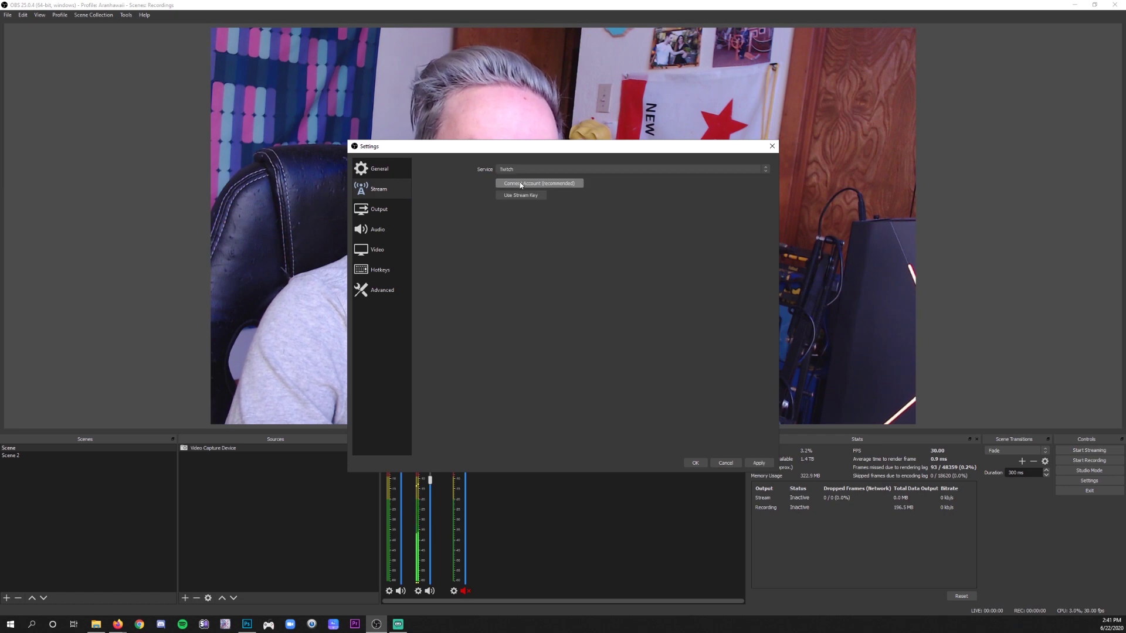
{"action": "left_click", "coordinate": [523, 196]}
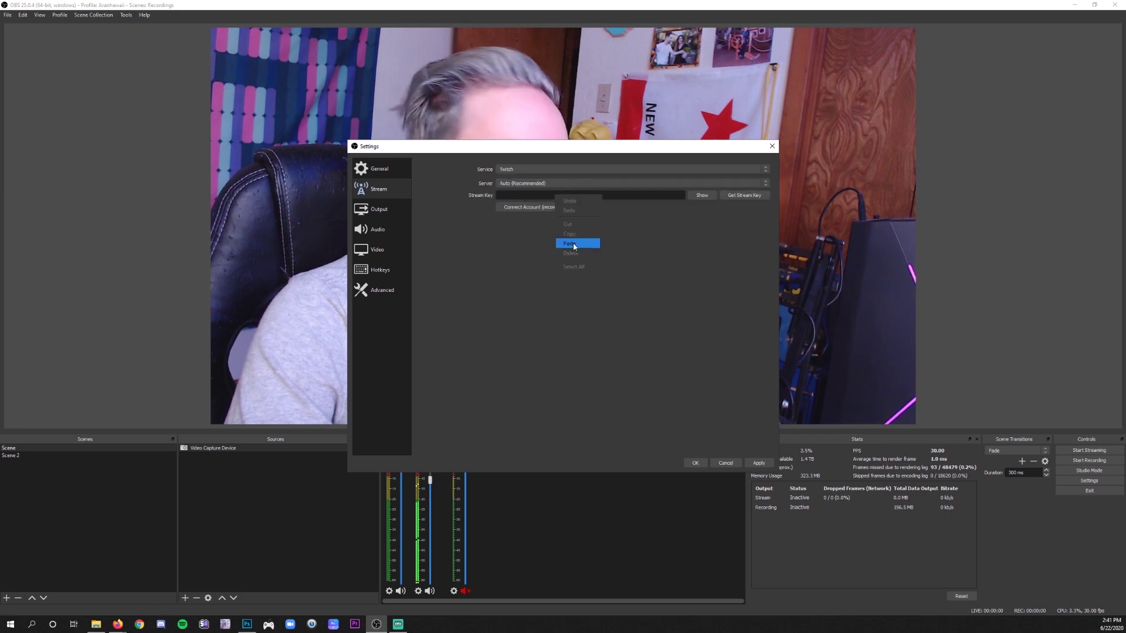
{"action": "left_click", "coordinate": [574, 247]}
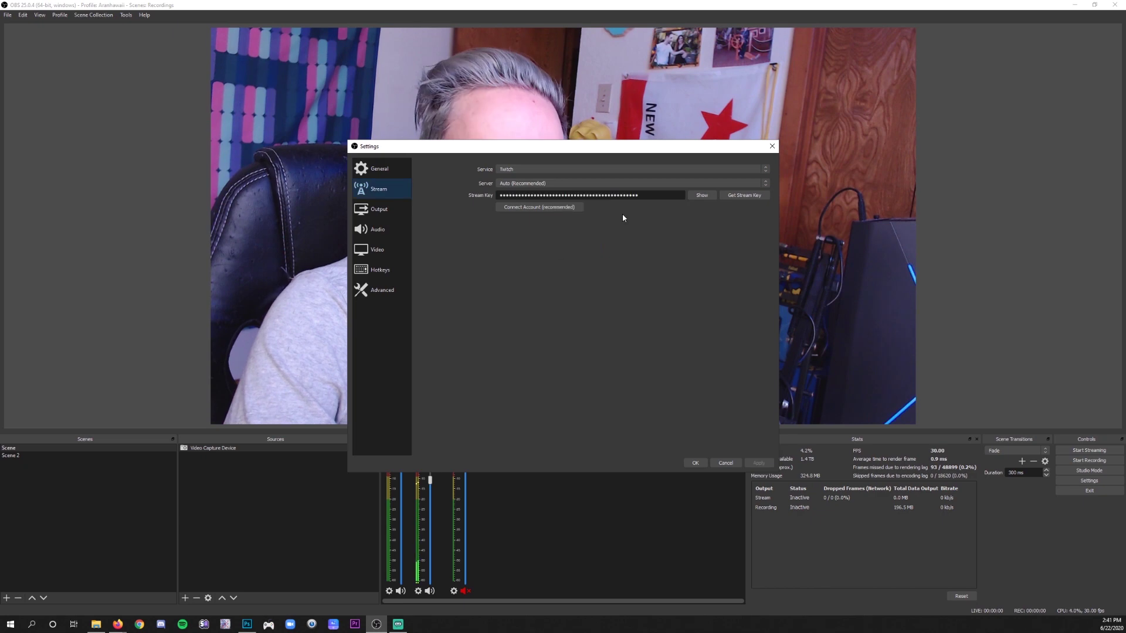
{"action": "left_click", "coordinate": [563, 208]}
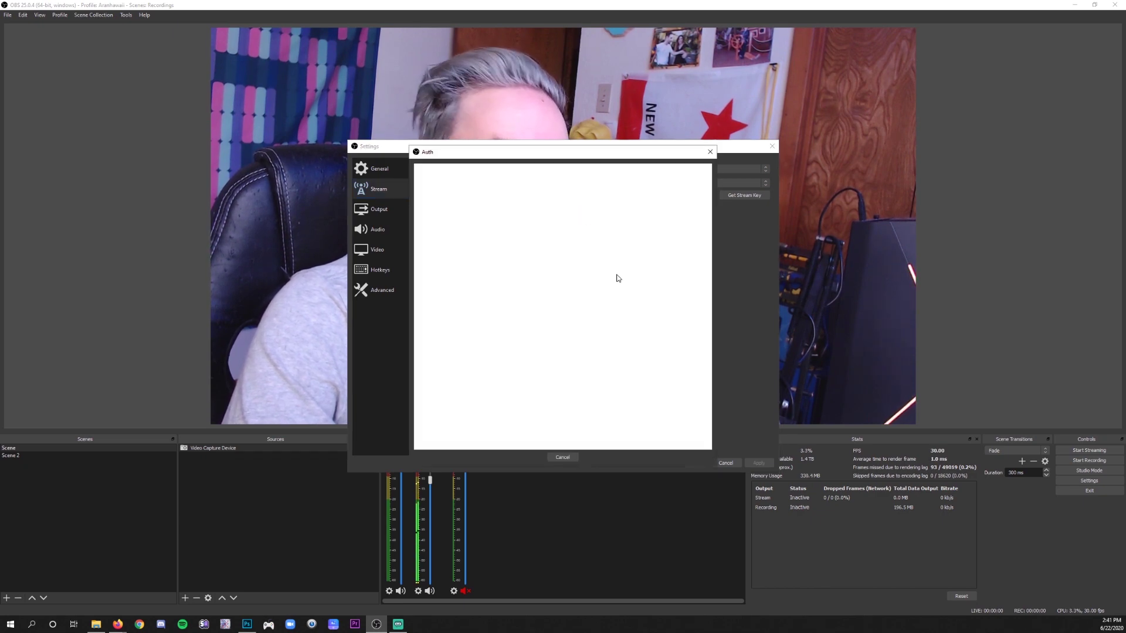
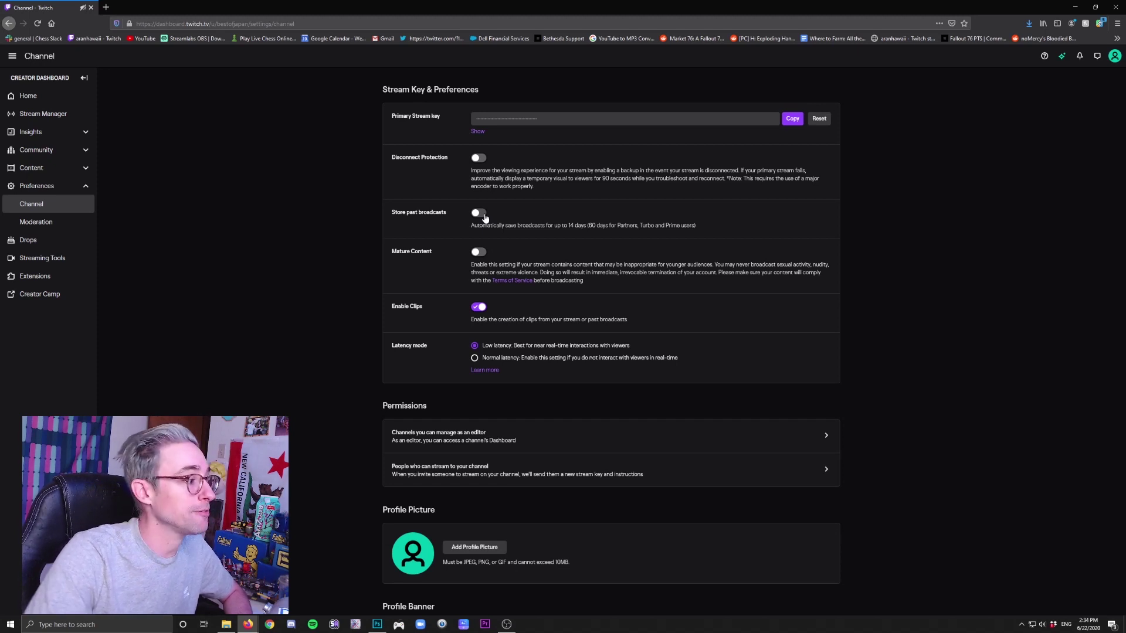
{"action": "left_click", "coordinate": [480, 213]}
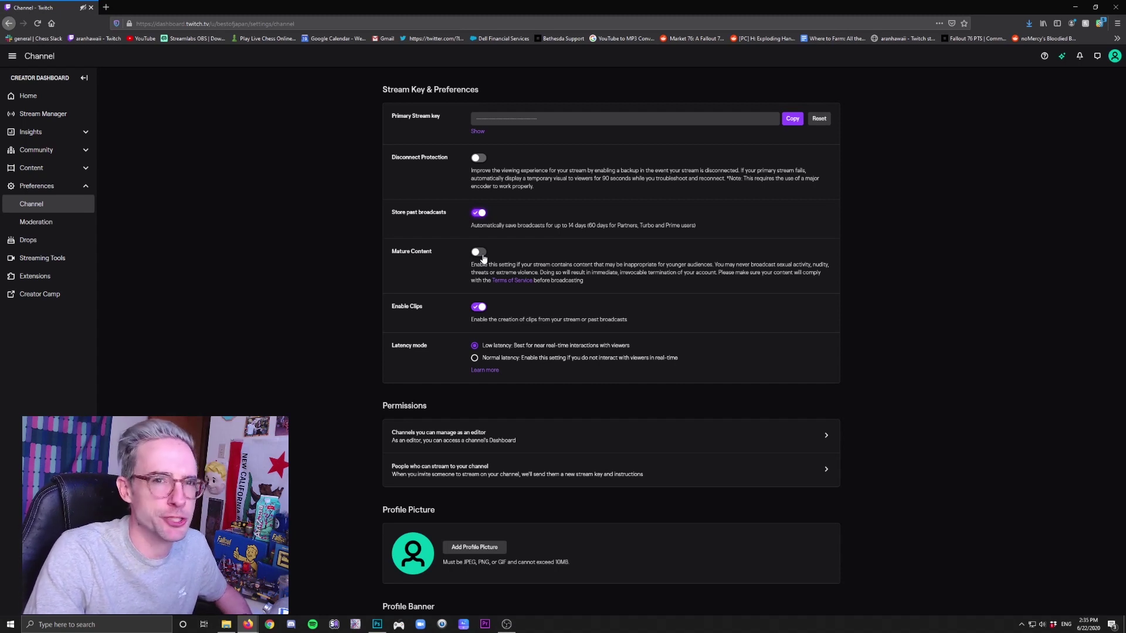
{"action": "scroll", "coordinate": [404, 233], "scroll_direction": "down", "scroll_amount": 2}
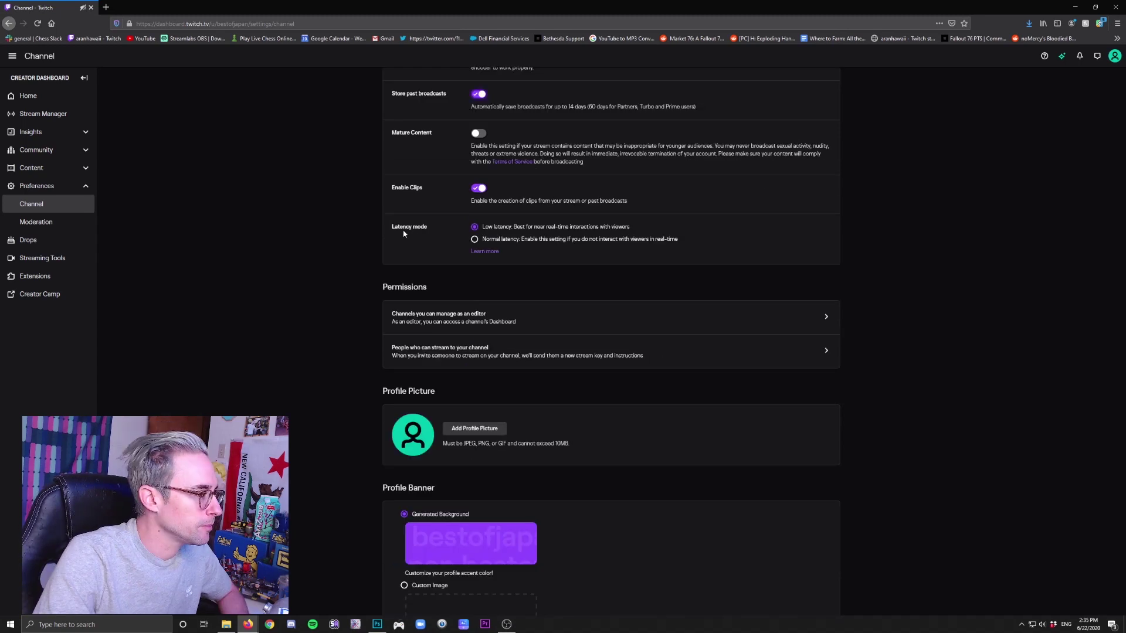
{"action": "left_click", "coordinate": [474, 240]}
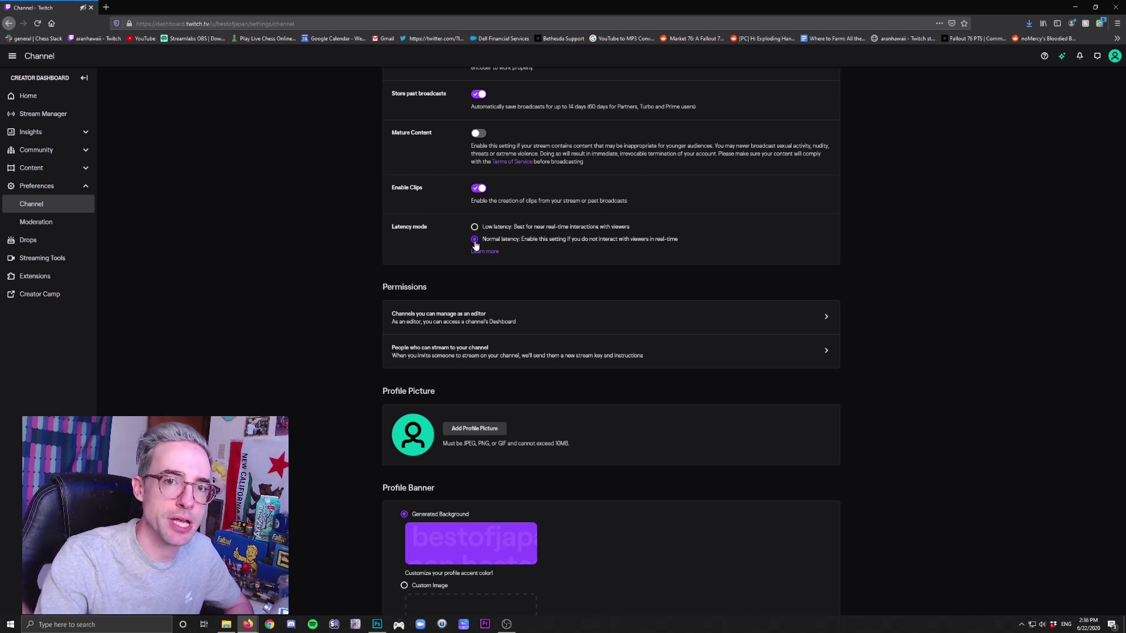
Examine the profile picture, banner, bio, accent color, video player banner, social links and schedule settings of the channel.
{"action": "scroll", "coordinate": [370, 212], "scroll_direction": "down", "scroll_amount": 5}
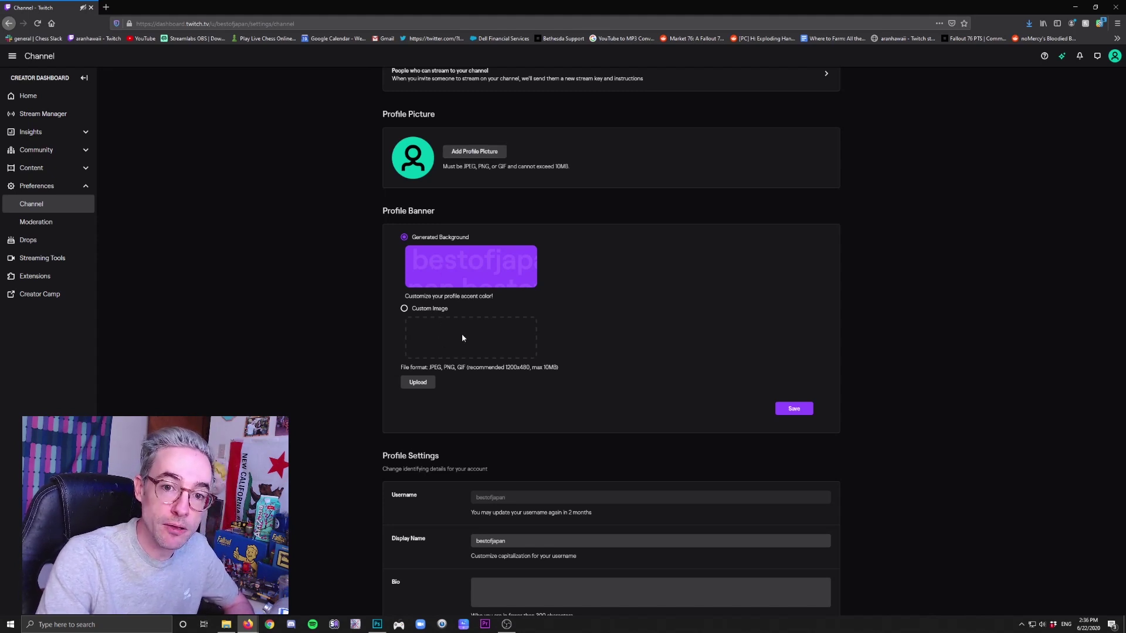
{"action": "scroll", "coordinate": [487, 322], "scroll_direction": "down", "scroll_amount": 5}
{"action": "left_click", "coordinate": [486, 323]}
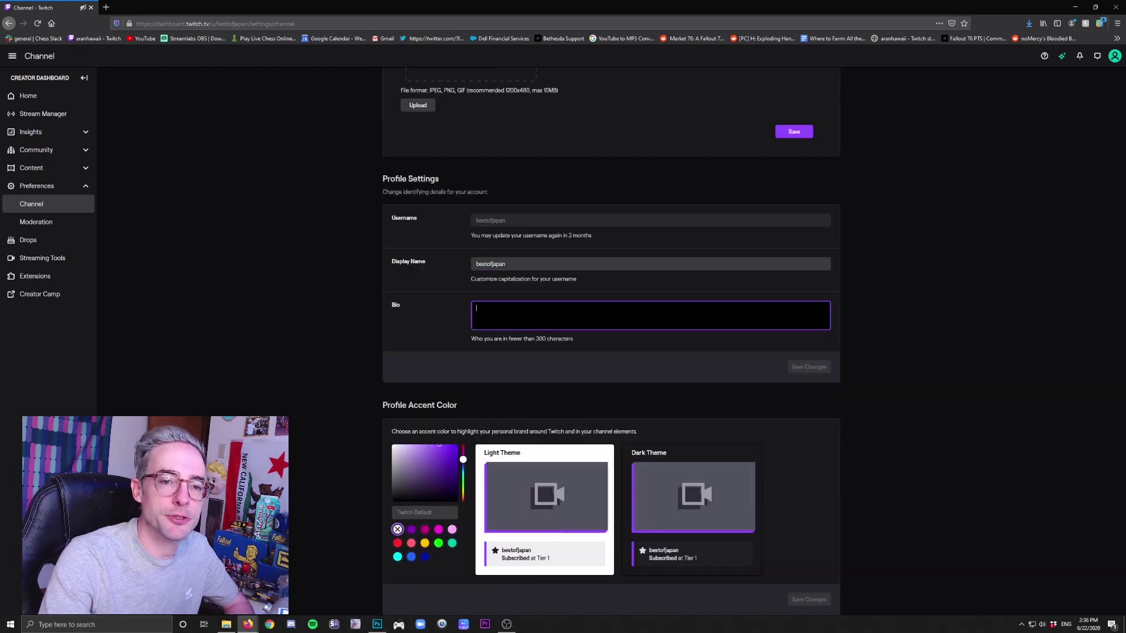
{"action": "scroll", "coordinate": [399, 214], "scroll_direction": "down", "scroll_amount": 8}
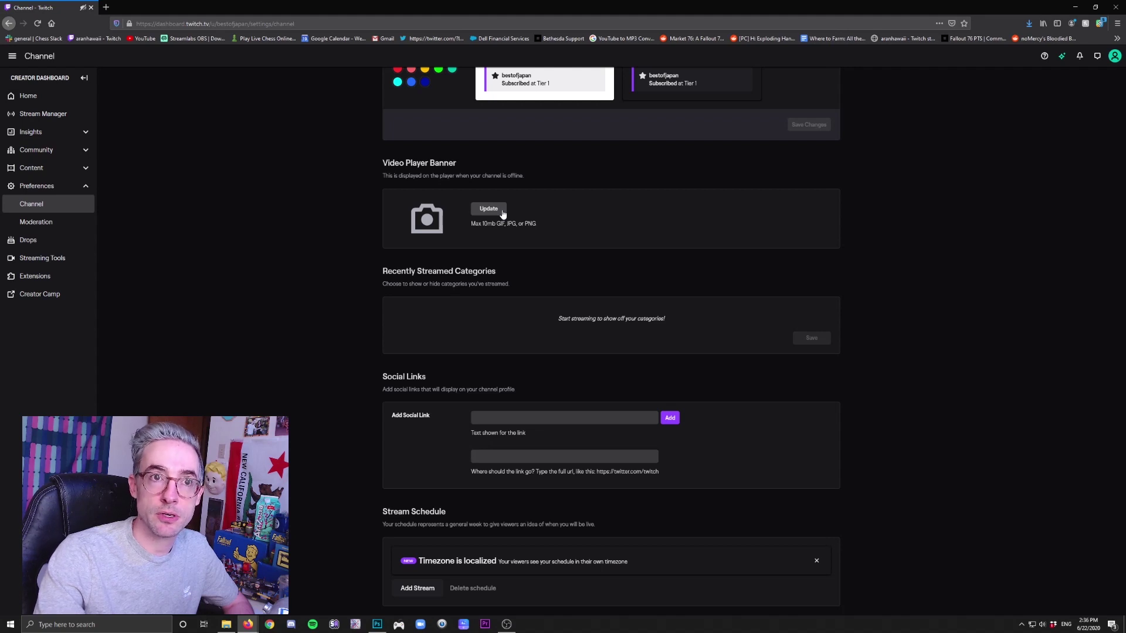
Examine the social link, schedule, streamer shelf and auto hosting settings, and the chat rules in the moderation preferences.
{"action": "scroll", "coordinate": [502, 214], "scroll_direction": "down", "scroll_amount": 5}
{"action": "left_click", "coordinate": [563, 141]}
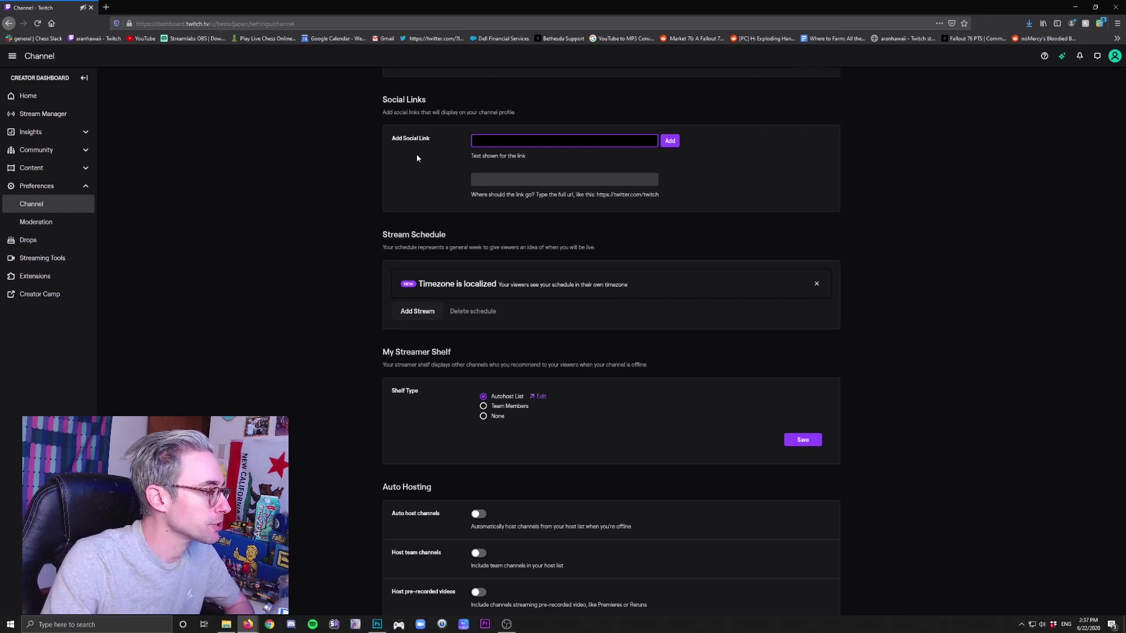
{"action": "scroll", "coordinate": [332, 191], "scroll_direction": "down", "scroll_amount": 2}
{"action": "left_click", "coordinate": [69, 225]}
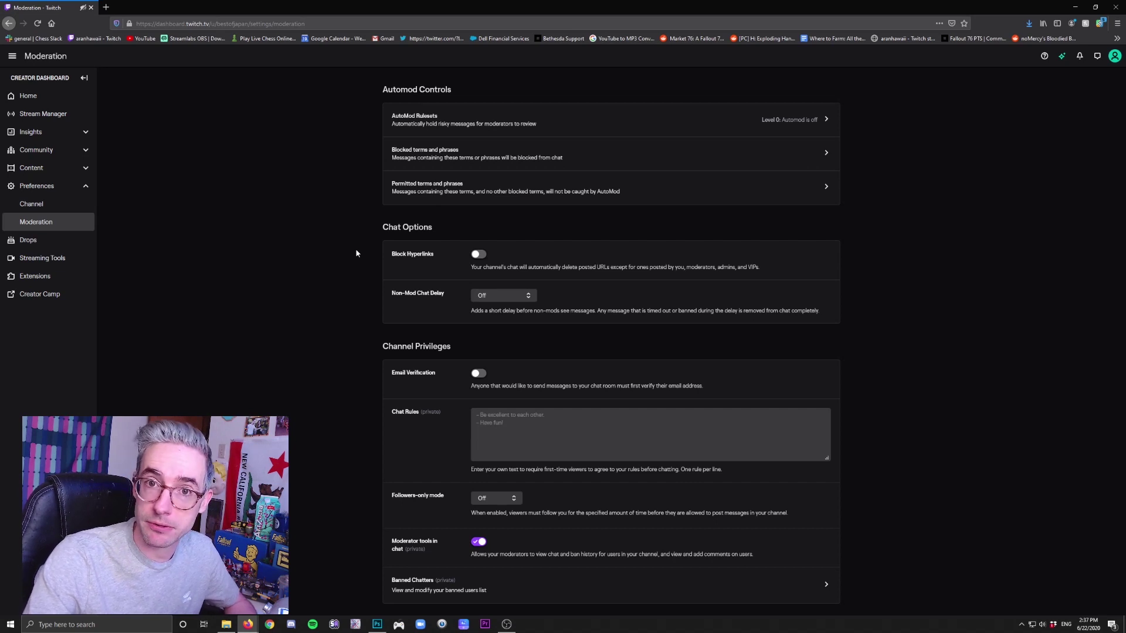
{"action": "left_click", "coordinate": [476, 415]}
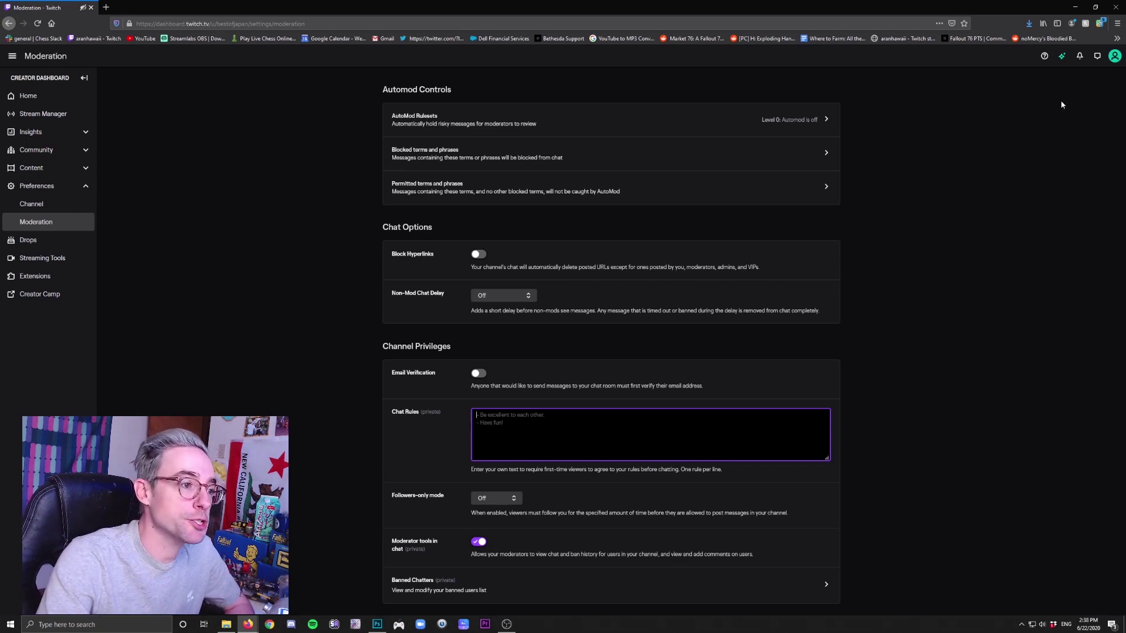
Go to the account's own channel page and open its About section in a new browser tab.
{"action": "left_click", "coordinate": [1113, 56]}
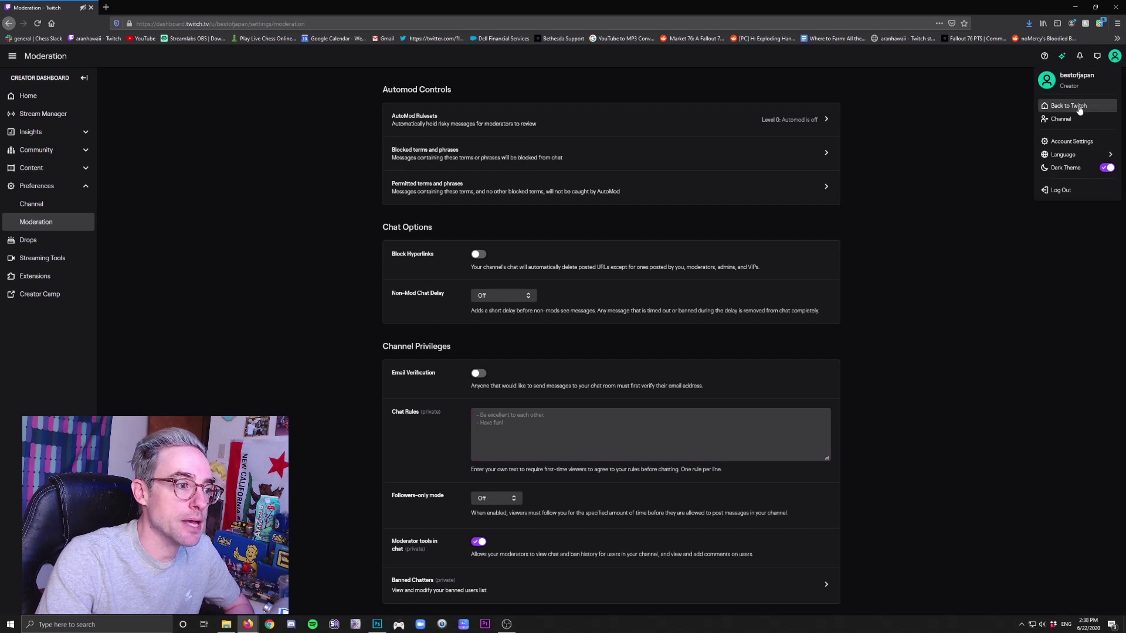
{"action": "left_click", "coordinate": [1066, 121]}
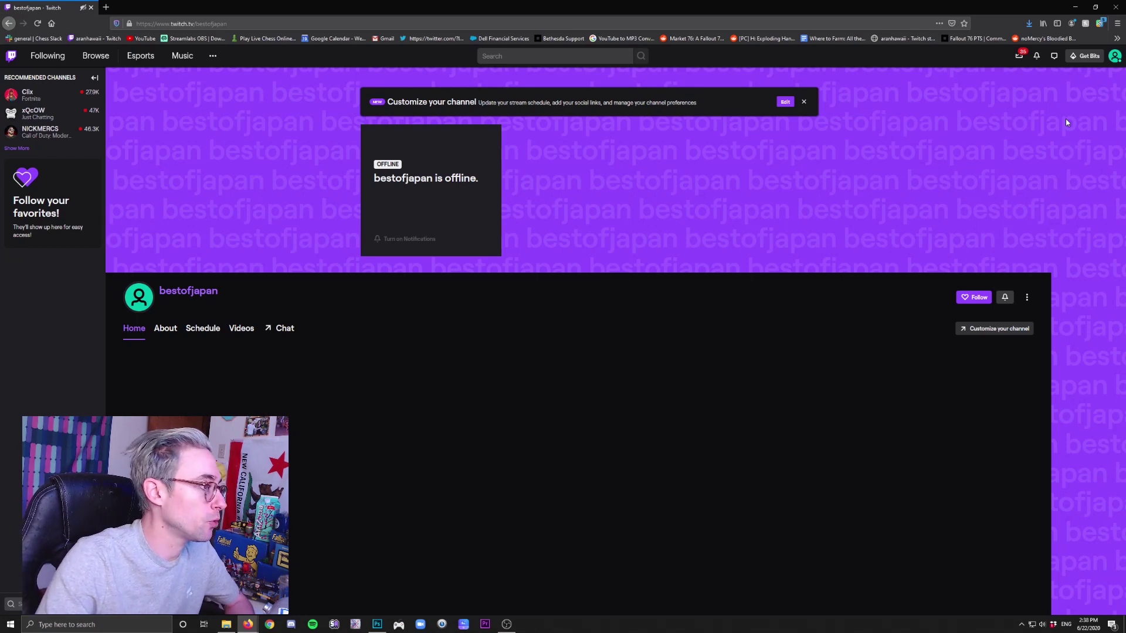
{"action": "middle_click", "coordinate": [165, 328]}
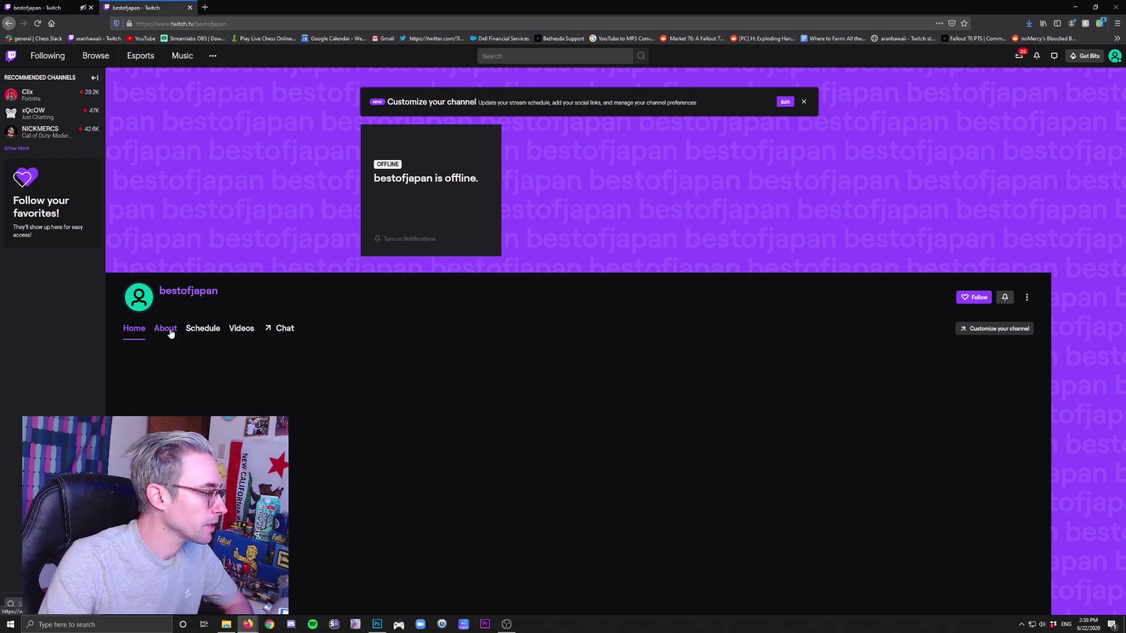
{"action": "key", "text": "ctrl+Tab"}
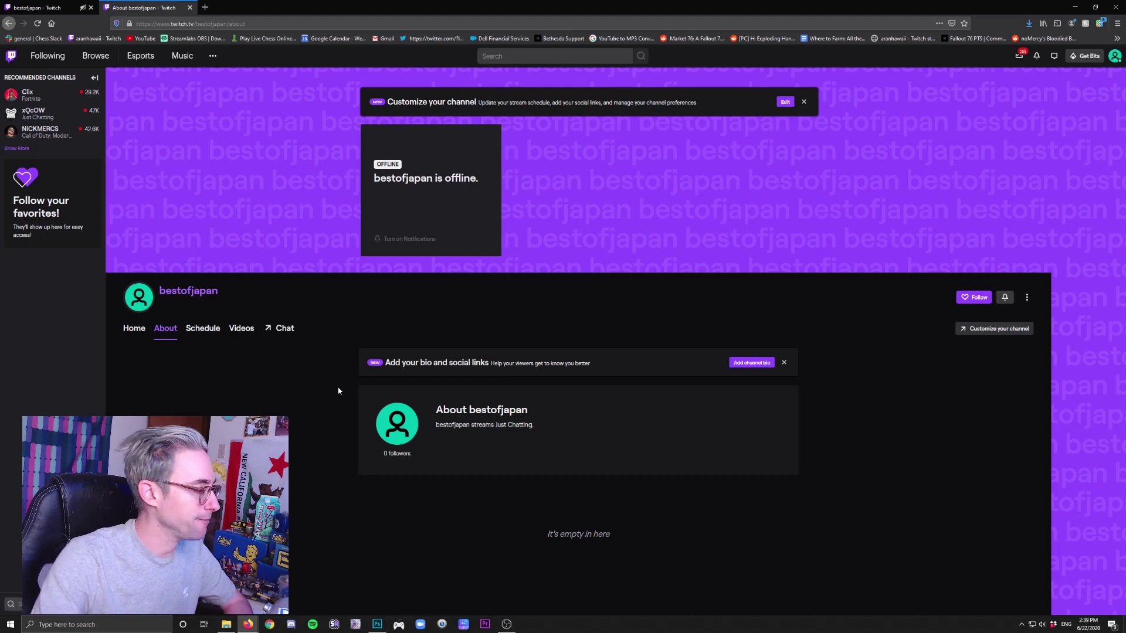
Turn on panel editing in the channel's About section and add a text or image panel.
{"action": "scroll", "coordinate": [613, 521], "scroll_direction": "down", "scroll_amount": 3}
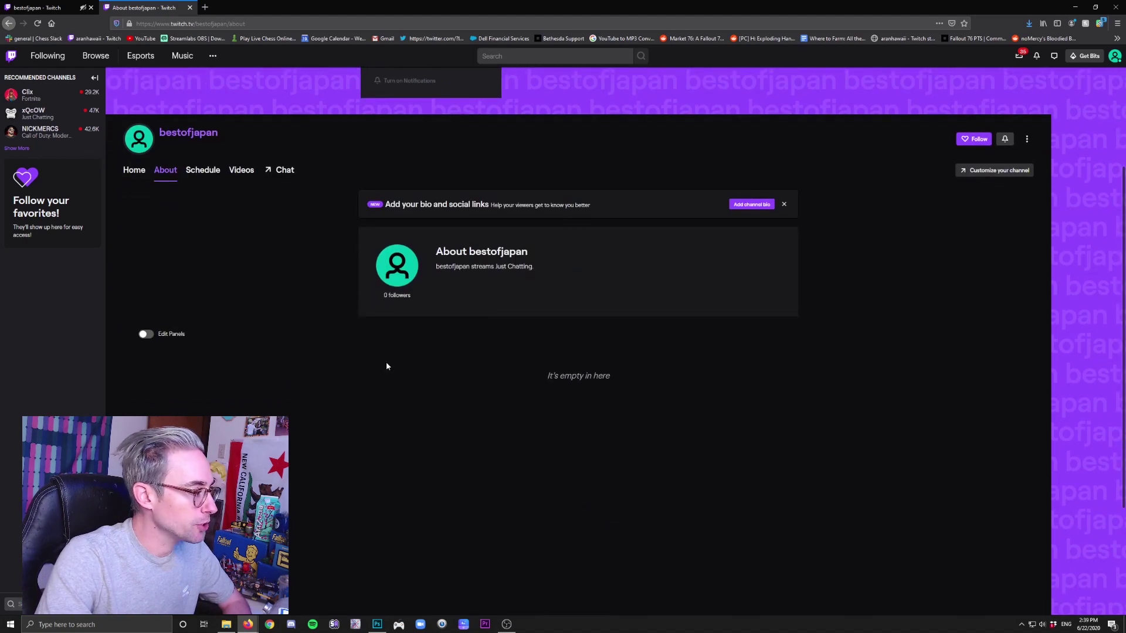
{"action": "left_click", "coordinate": [146, 335]}
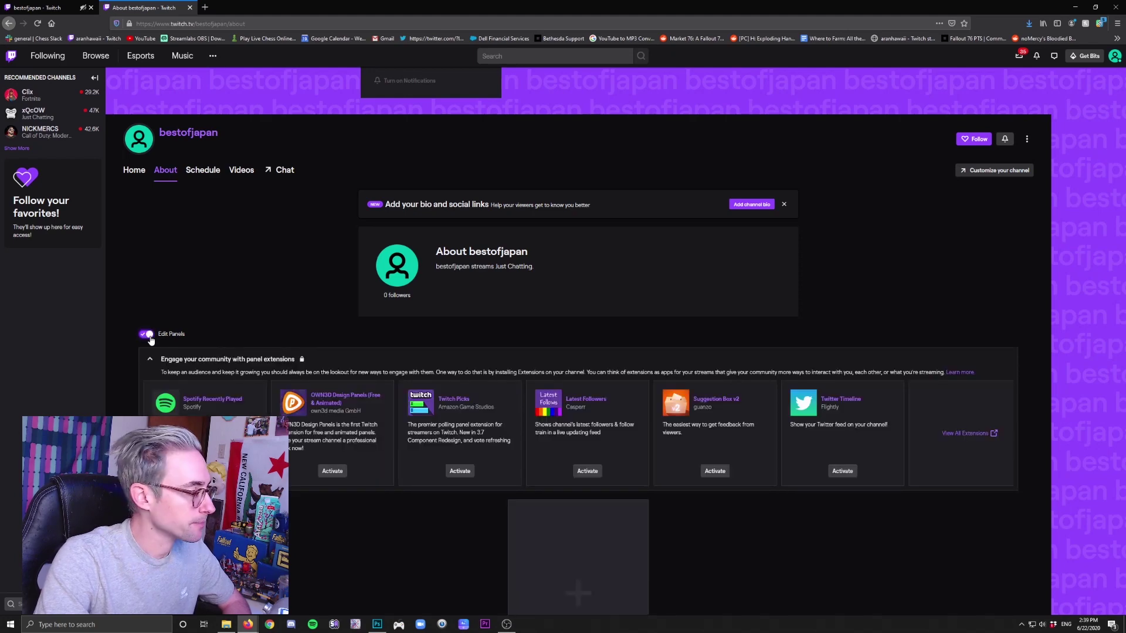
{"action": "scroll", "coordinate": [255, 321], "scroll_direction": "down", "scroll_amount": 3}
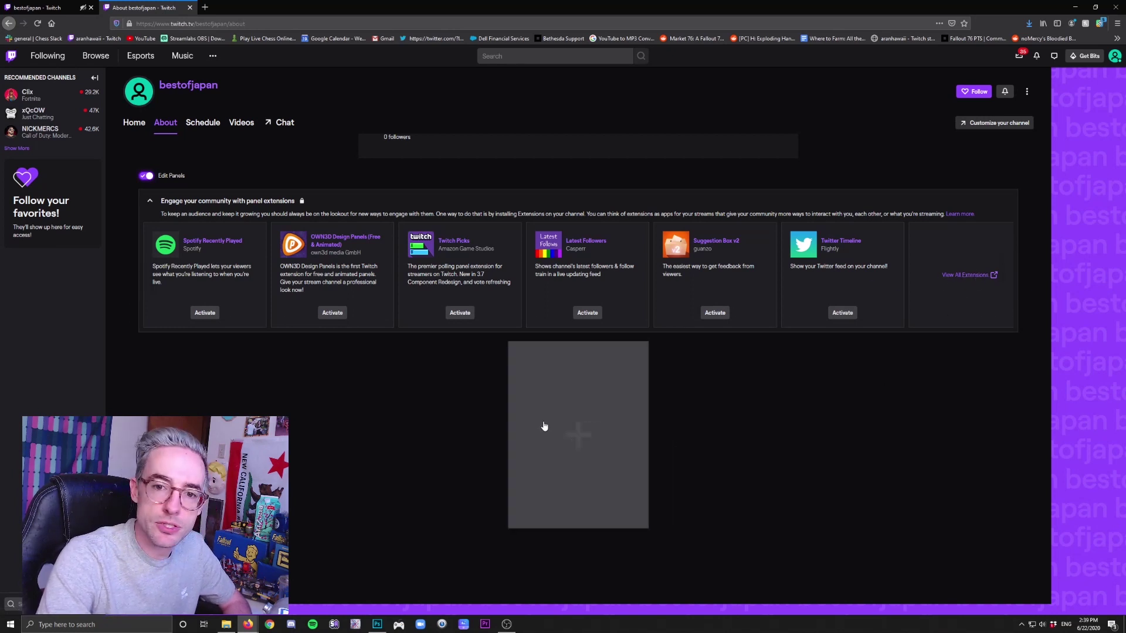
{"action": "left_click", "coordinate": [585, 449]}
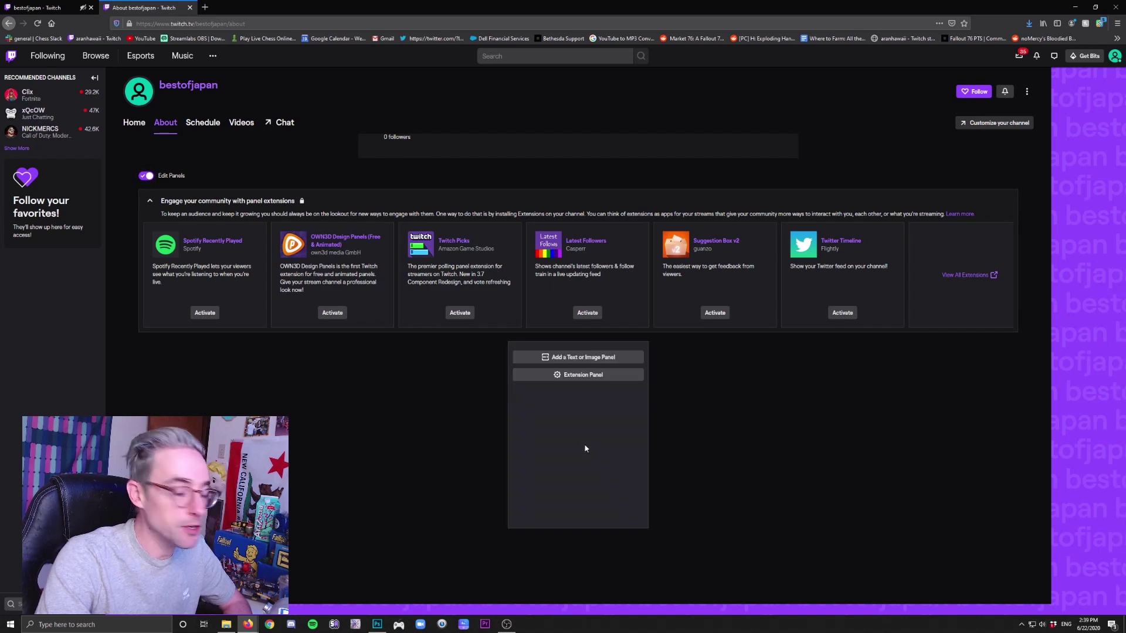
{"action": "left_click", "coordinate": [598, 359]}
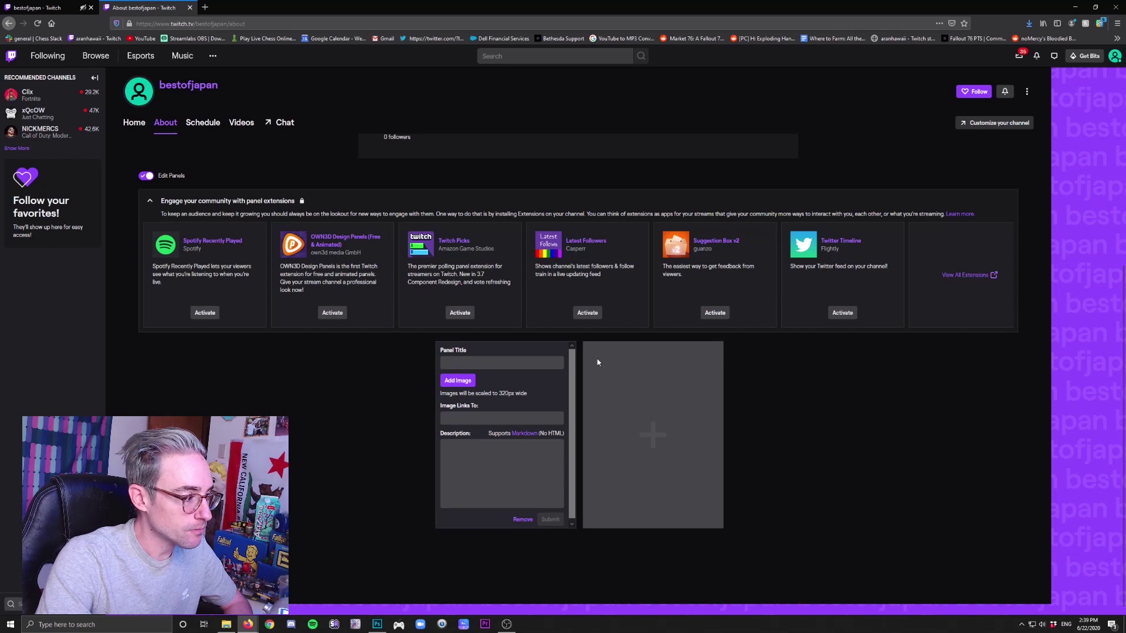
Examine the new panel's title, image link and description fields, and turn panel editing back off.
{"action": "left_click", "coordinate": [494, 362]}
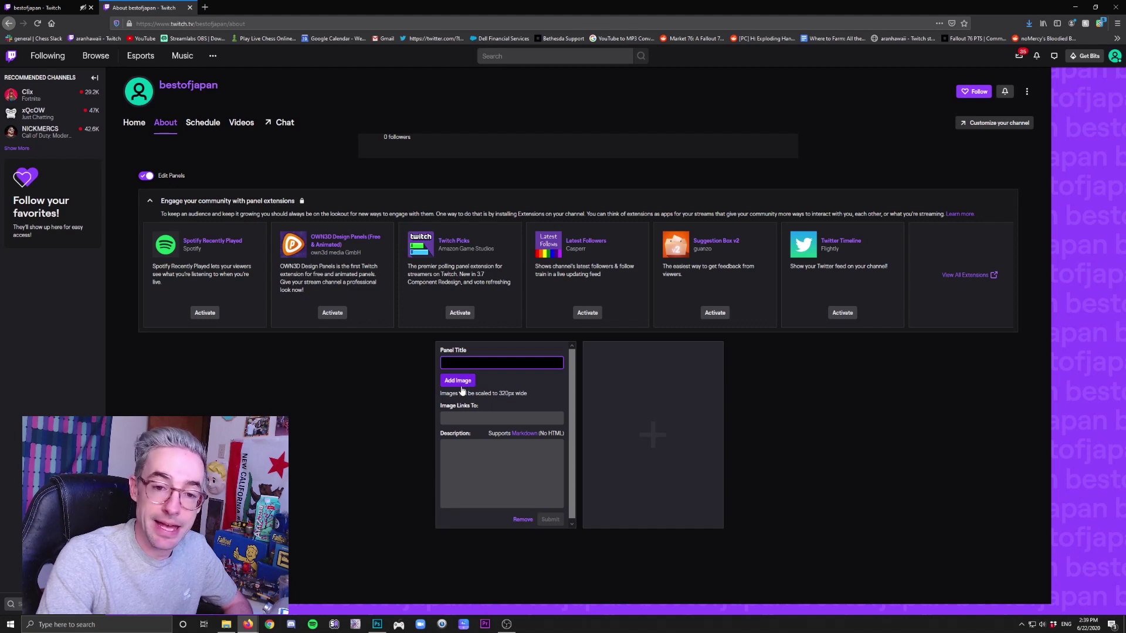
{"action": "left_click", "coordinate": [474, 416]}
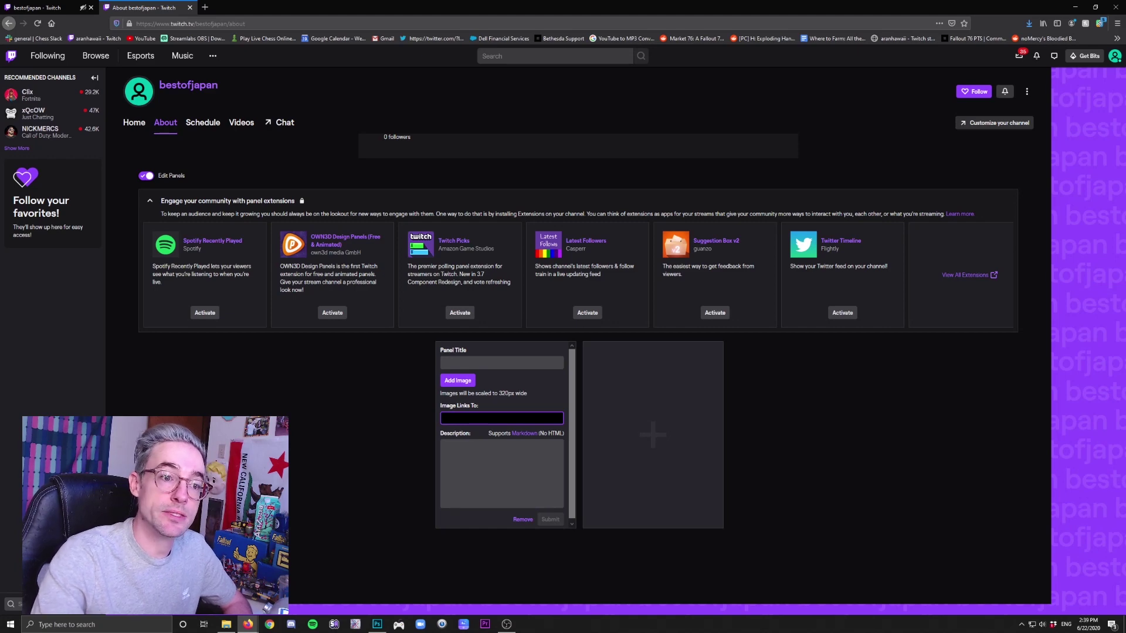
{"action": "left_click", "coordinate": [520, 441]}
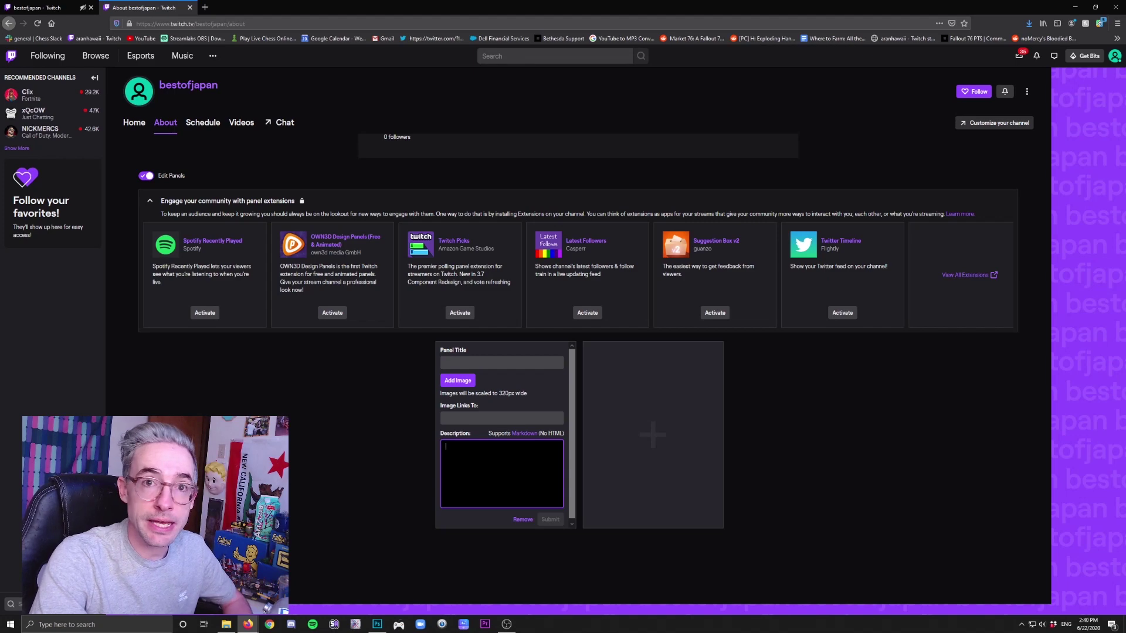
{"action": "left_click", "coordinate": [147, 177]}
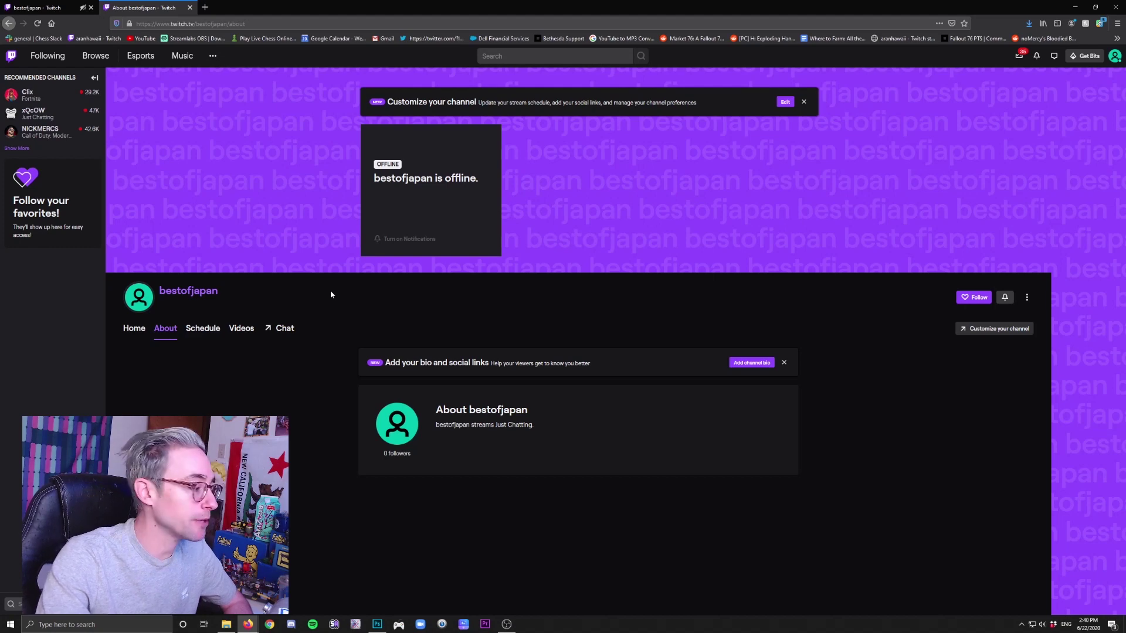
Open the channel's chat view and examine the video player, stream chat and About section beneath it.
{"action": "left_click", "coordinate": [284, 329]}
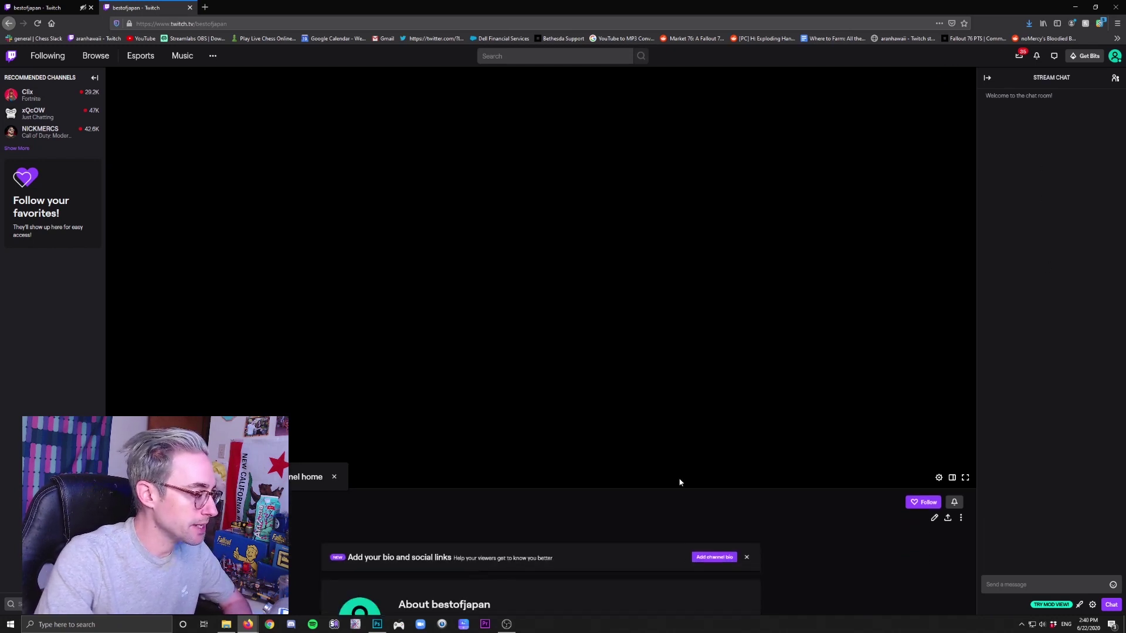
{"action": "scroll", "coordinate": [680, 482], "scroll_direction": "down", "scroll_amount": 6}
{"action": "scroll", "coordinate": [680, 482], "scroll_direction": "up", "scroll_amount": 5}
{"action": "scroll", "coordinate": [680, 482], "scroll_direction": "down", "scroll_amount": 6}
{"action": "scroll", "coordinate": [678, 477], "scroll_direction": "up", "scroll_amount": 7}
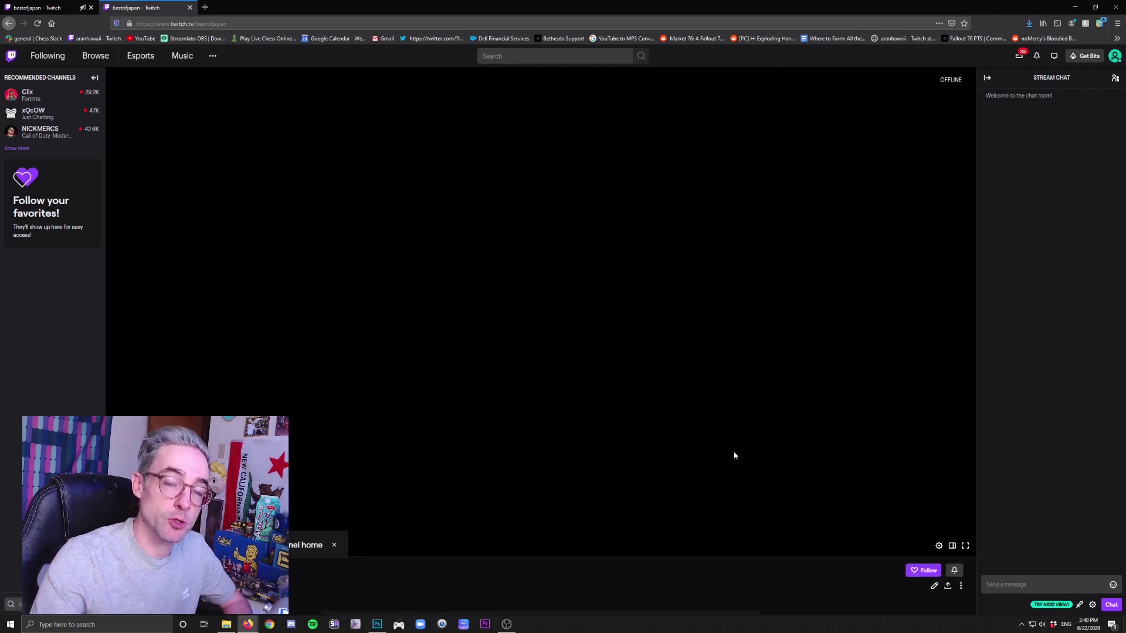
{"action": "scroll", "coordinate": [733, 456], "scroll_direction": "down", "scroll_amount": 5}
{"action": "scroll", "coordinate": [429, 510], "scroll_direction": "up", "scroll_amount": 3}
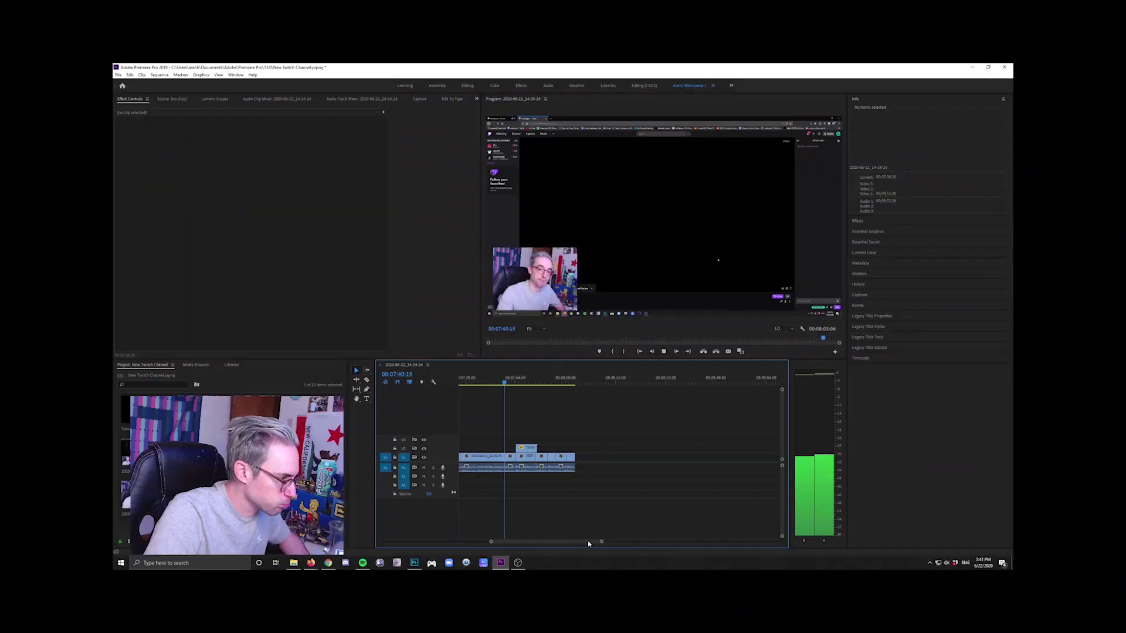
In Premiere Pro, review the closing part of the New Twitch Channel video on the timeline.
{"action": "scroll", "coordinate": [590, 545], "scroll_direction": "up", "scroll_amount": 2}
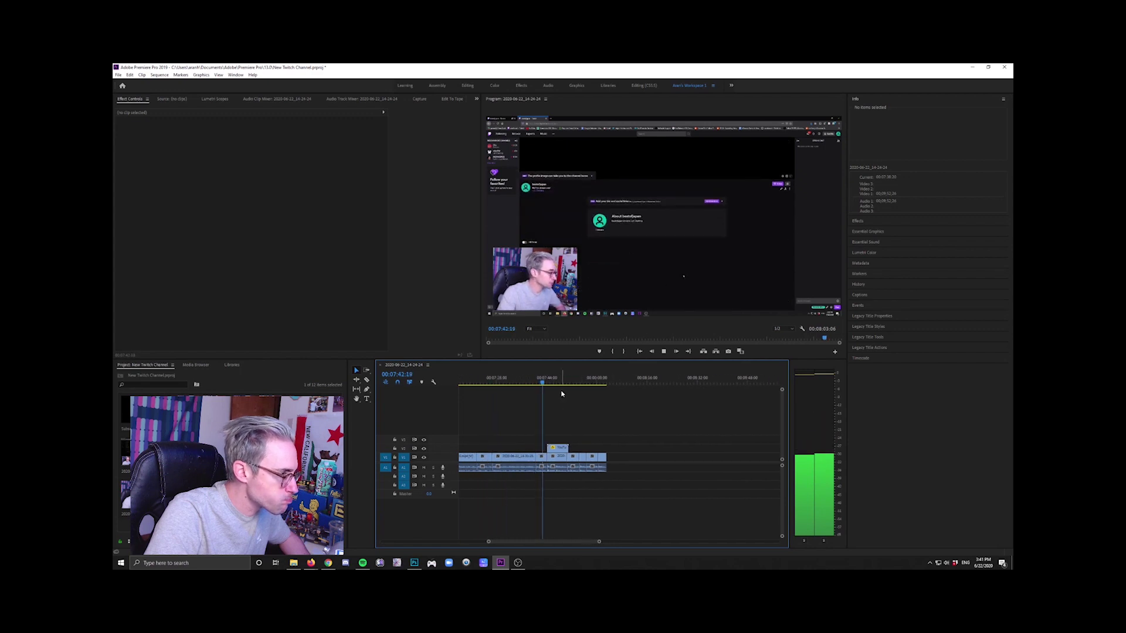
{"action": "left_click_drag", "start_coordinate": [552, 385], "coordinate": [566, 385]}
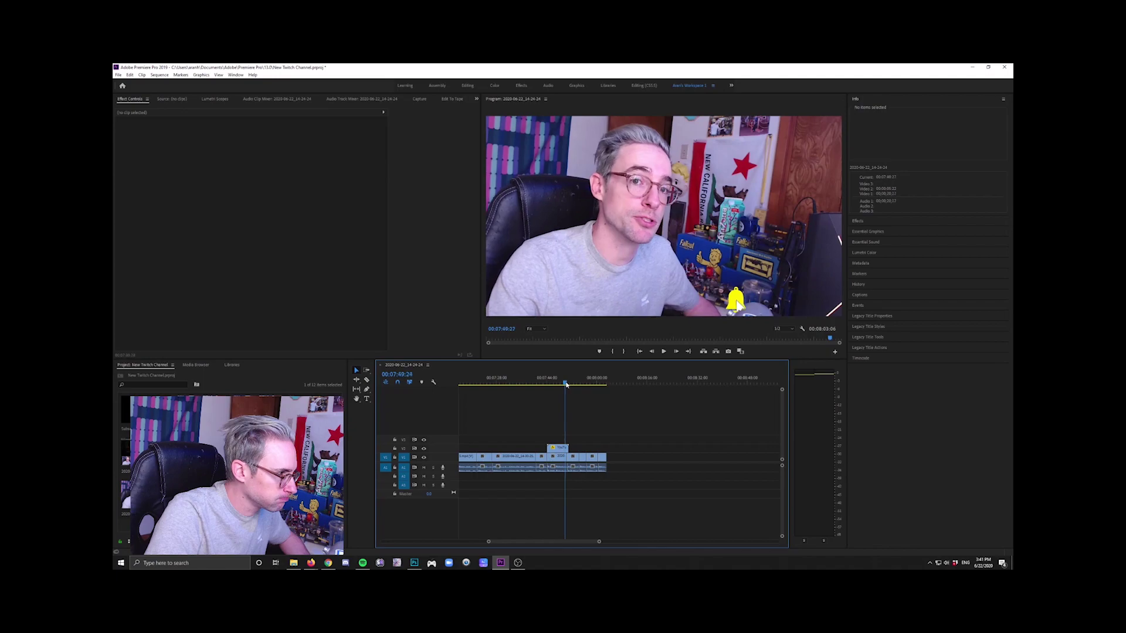